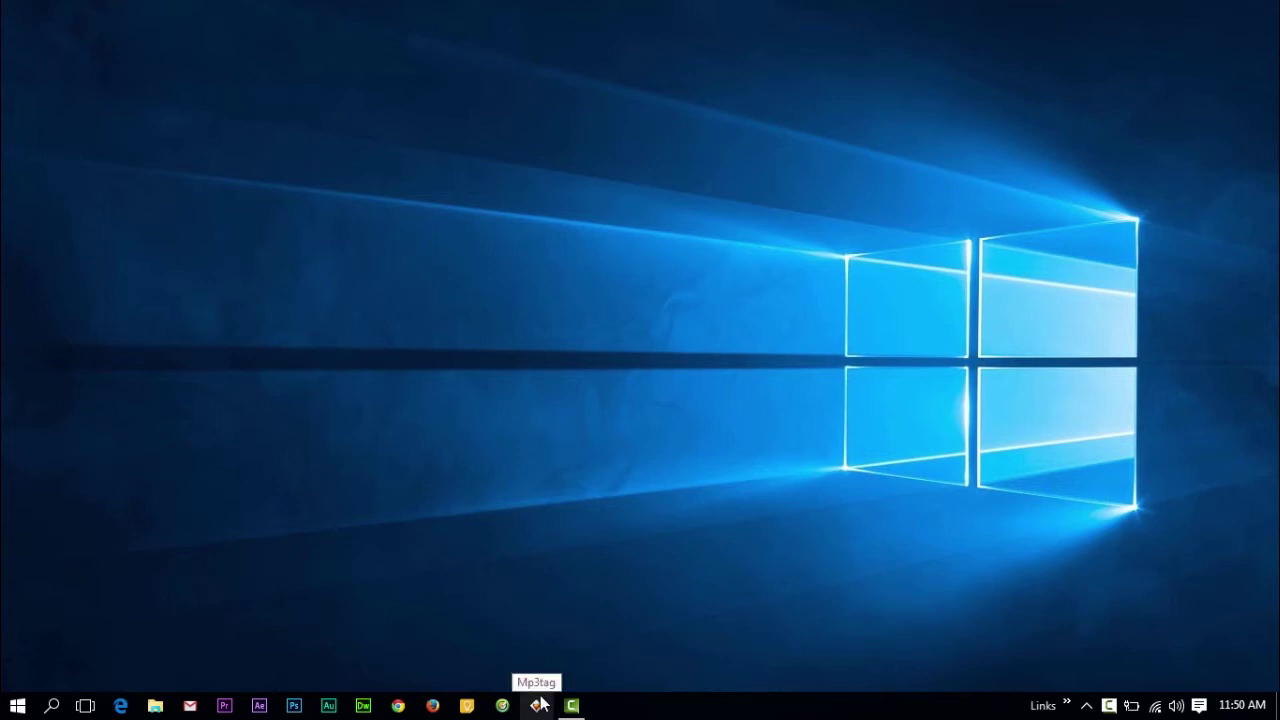
# Step: Open Mp3tag
pyautogui.click(540, 704)
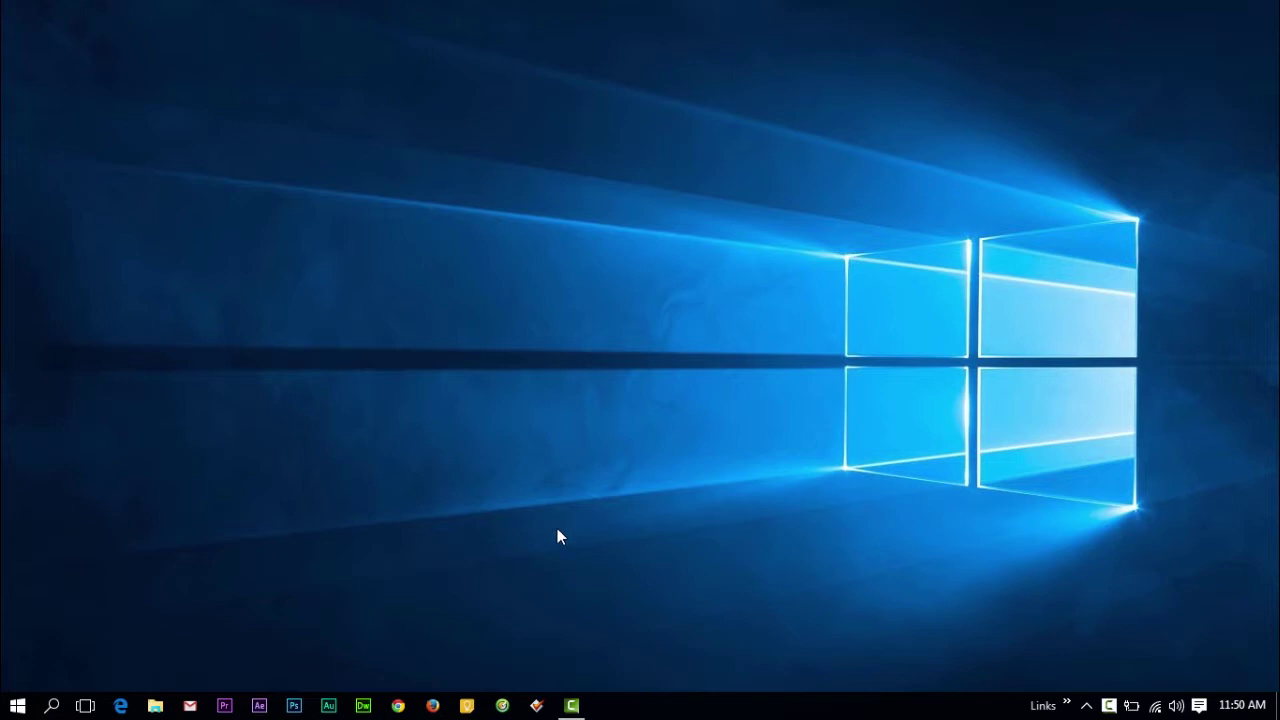
pyautogui.click(537, 705)
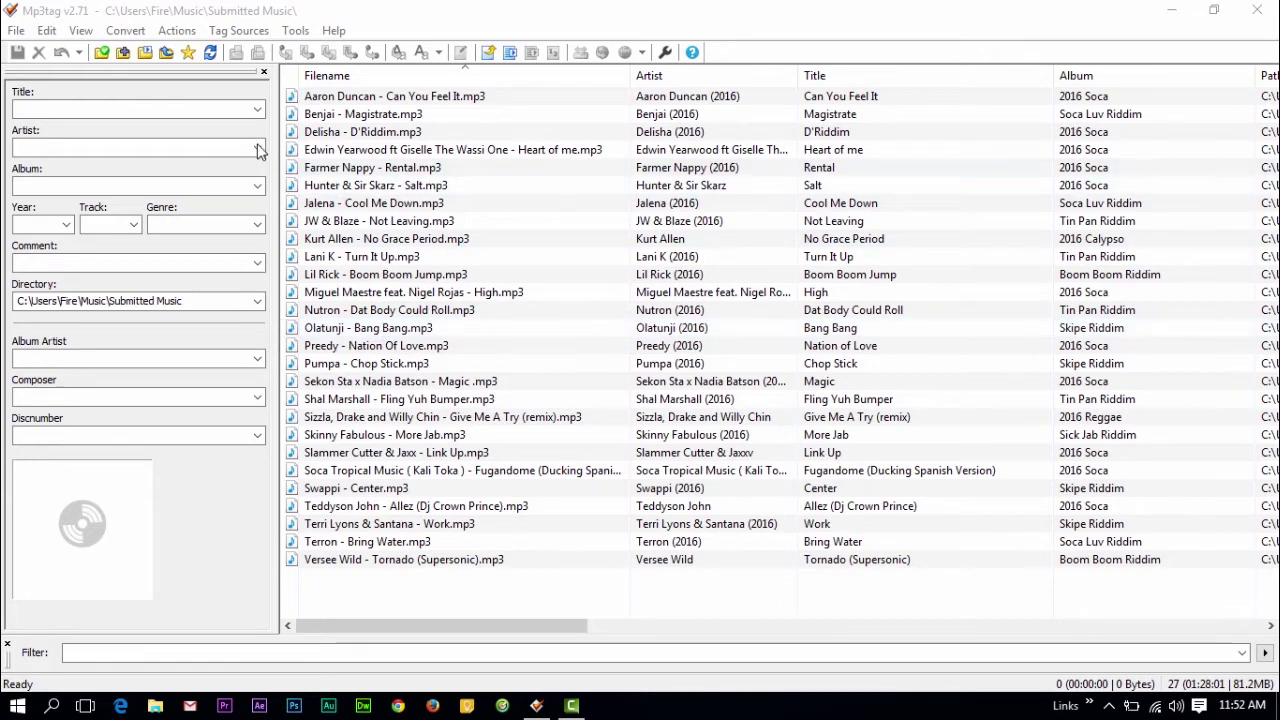
# Step: Look through the tags and cover art of several tracks across the Submitted Music list, finishing on the first track
pyautogui.click(400, 97)
pyautogui.click(390, 185)
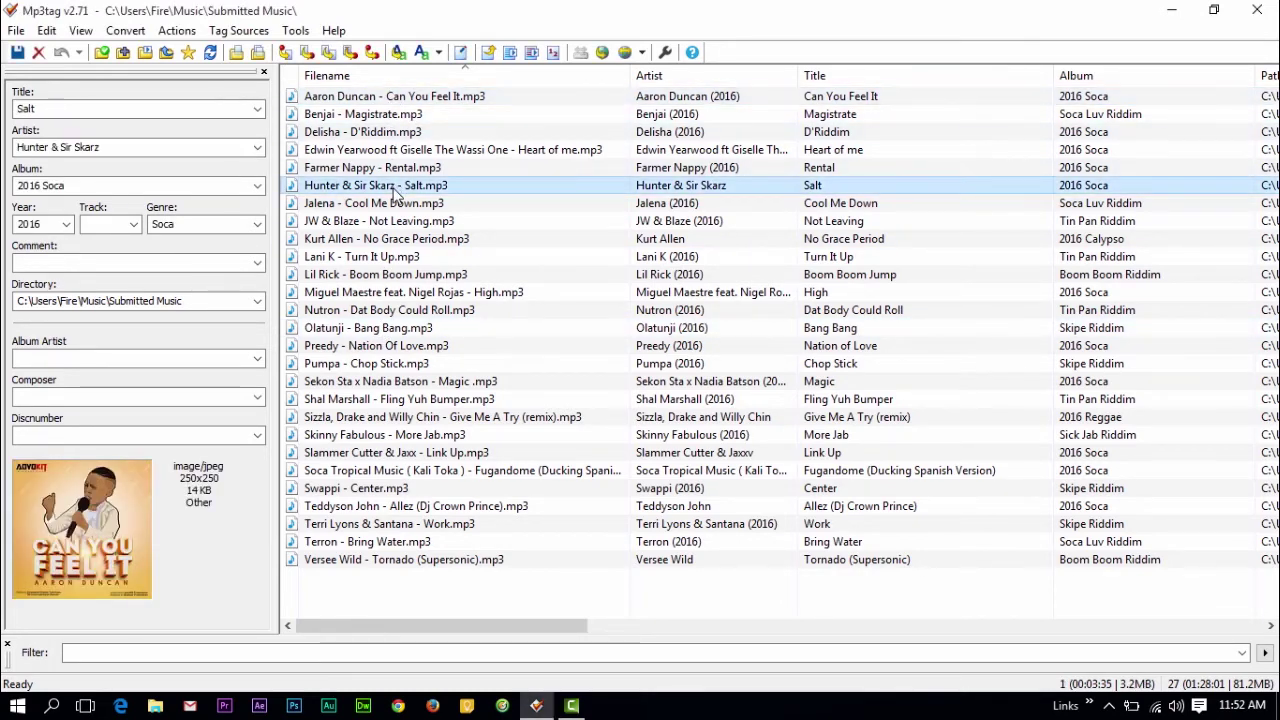
pyautogui.click(390, 256)
pyautogui.click(390, 327)
pyautogui.click(393, 364)
pyautogui.click(390, 417)
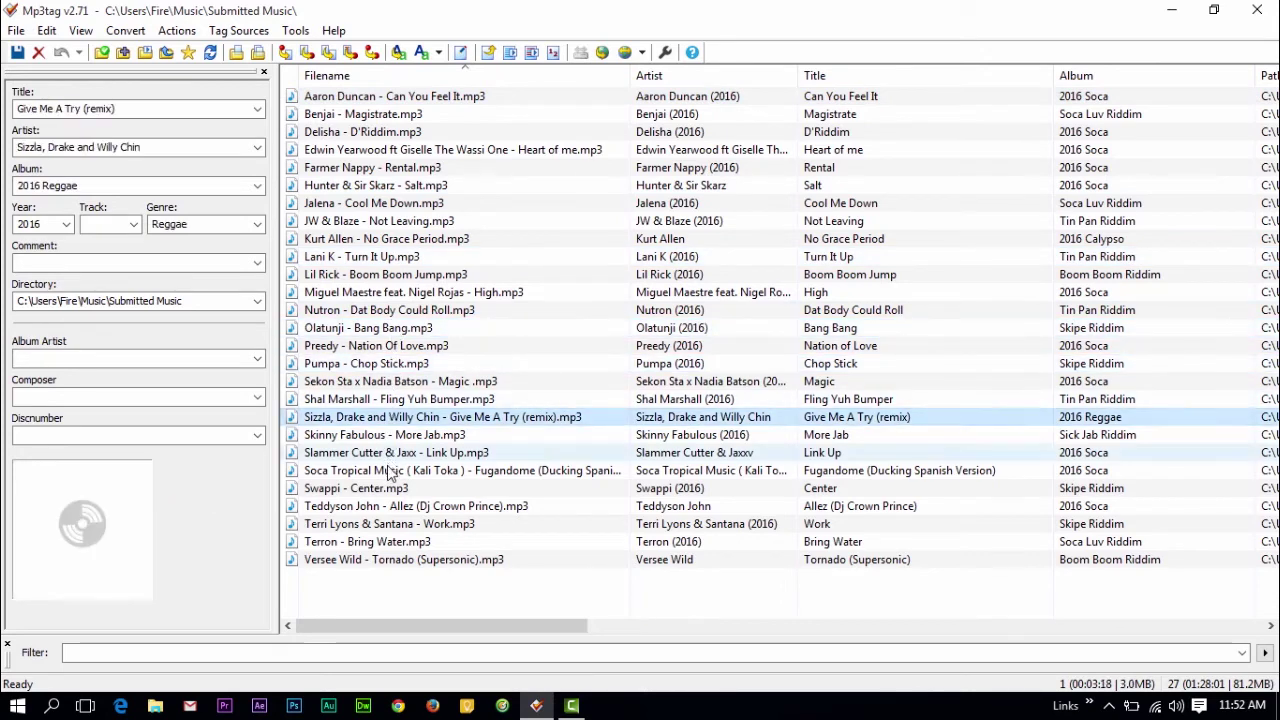
pyautogui.click(390, 470)
pyautogui.click(390, 523)
pyautogui.click(390, 541)
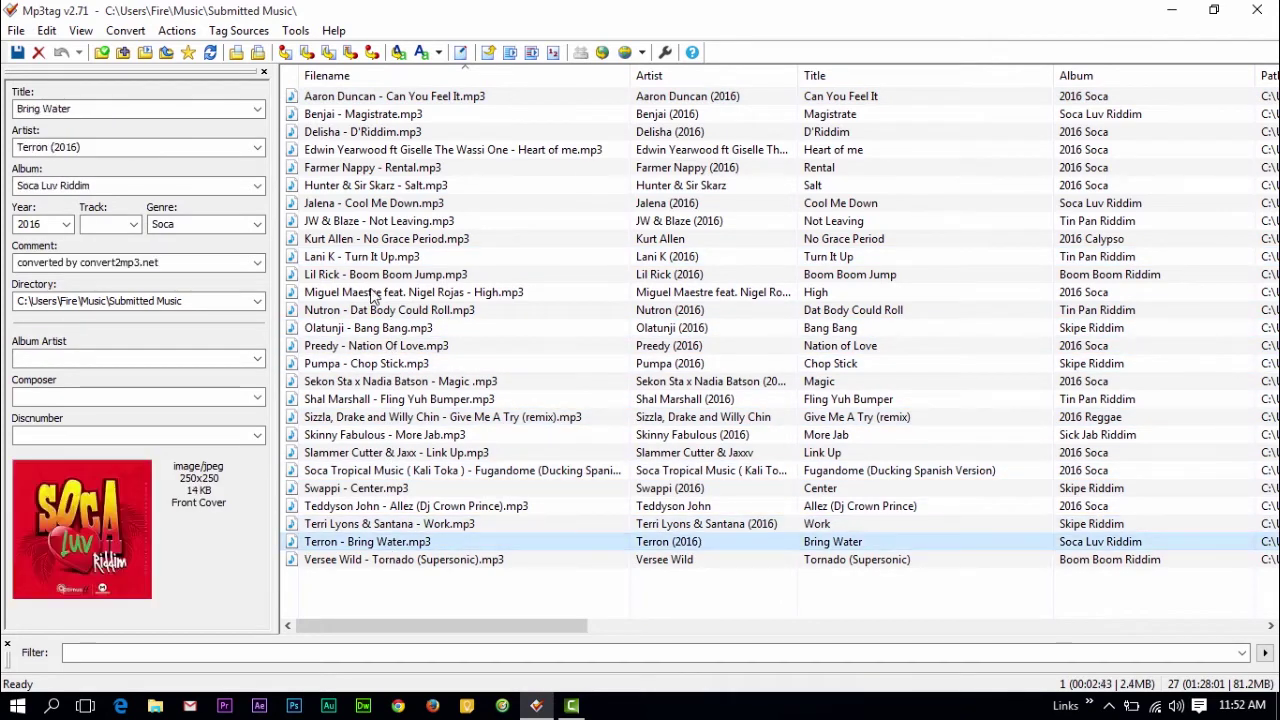
pyautogui.click(390, 274)
pyautogui.click(390, 97)
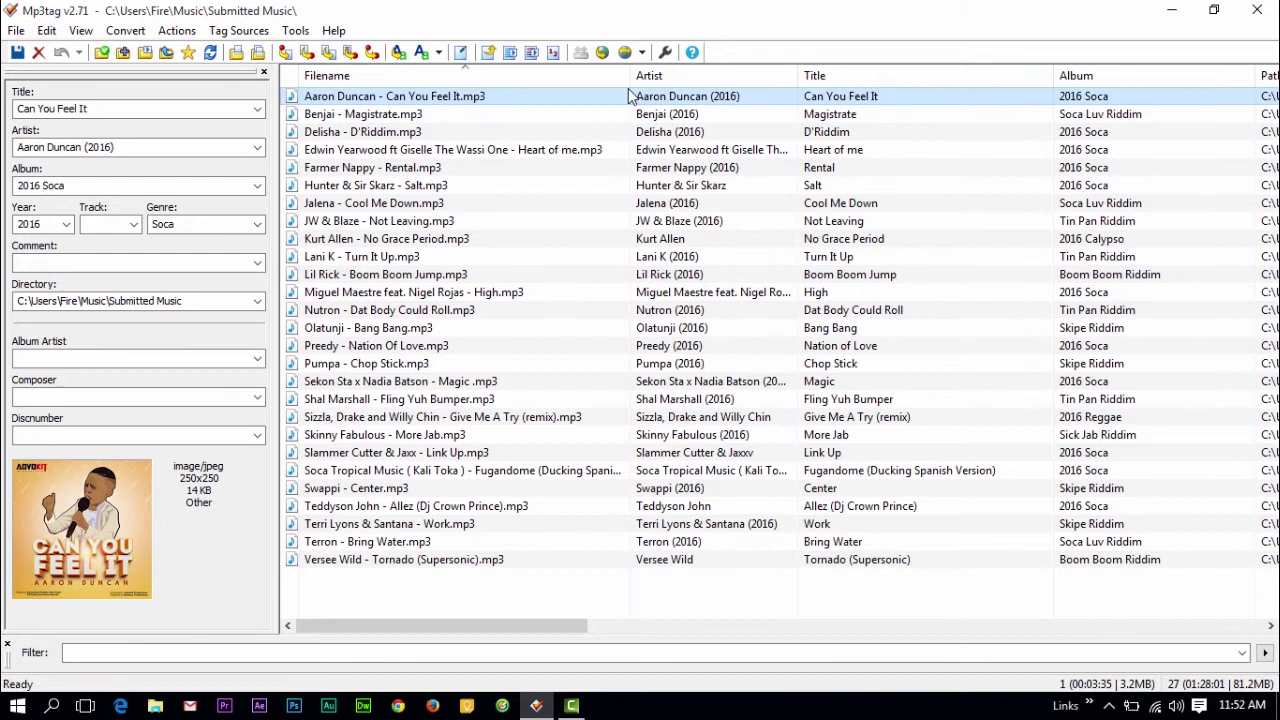
# Step: Open the filename, artist, title and album cells of the Can You Feel It track for inline editing in turn
pyautogui.click(393, 97)
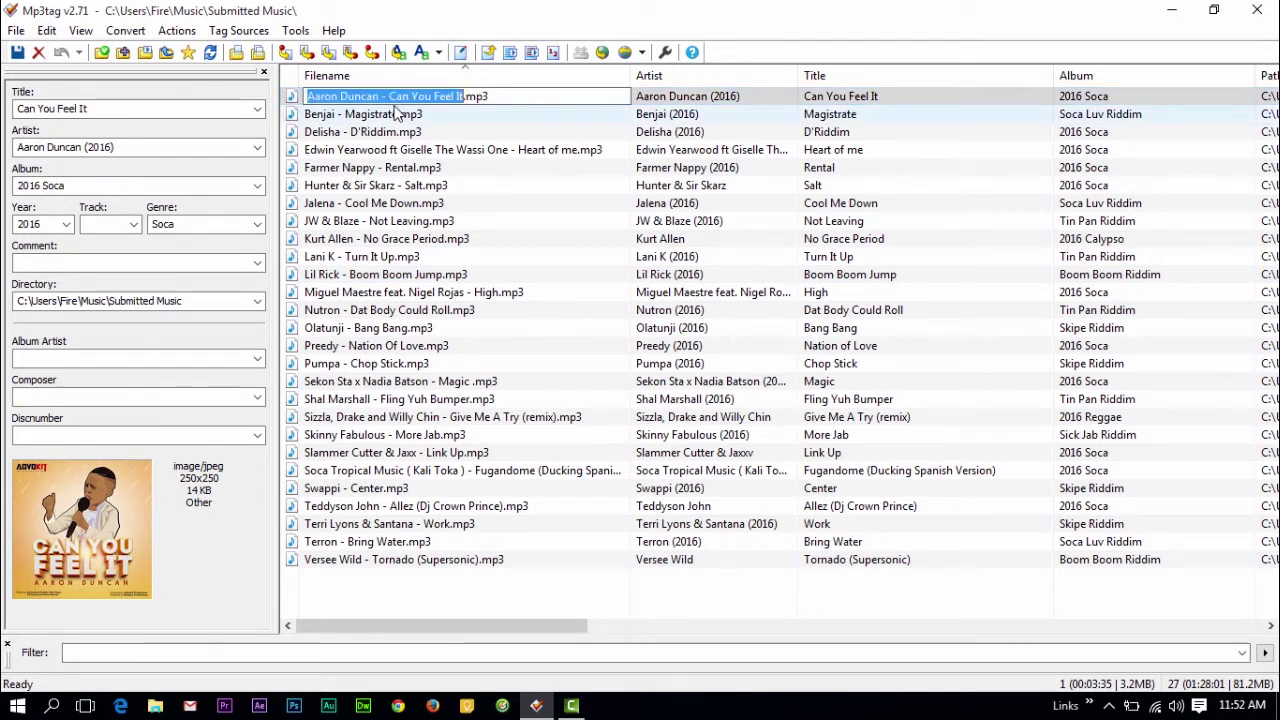
pyautogui.click(483, 97)
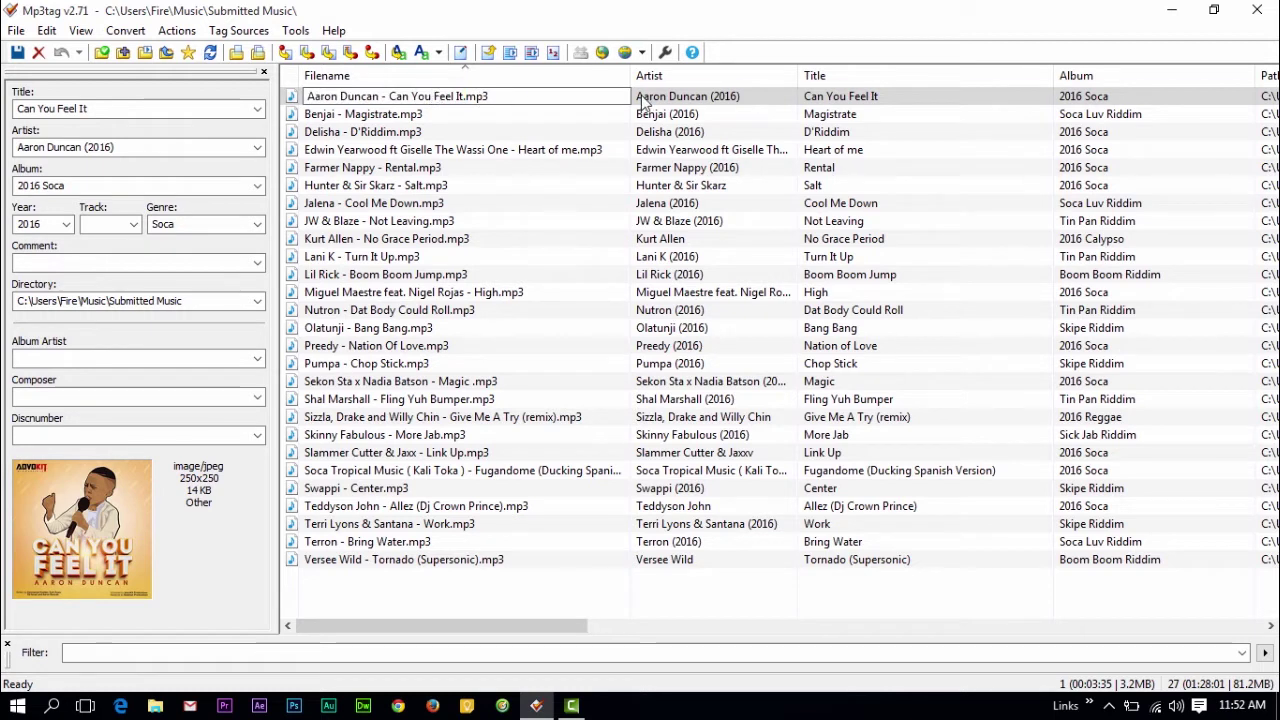
pyautogui.press('Tab')
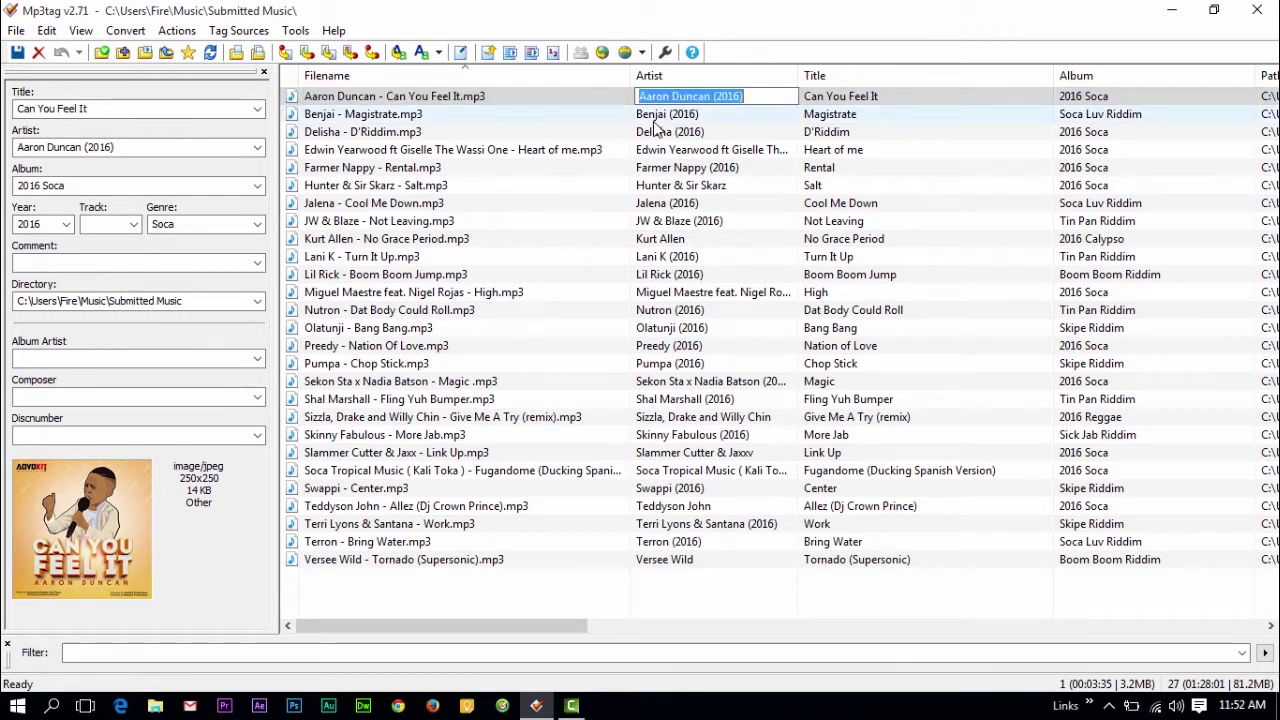
pyautogui.hotkey('shift', 'Tab')
pyautogui.click(485, 101)
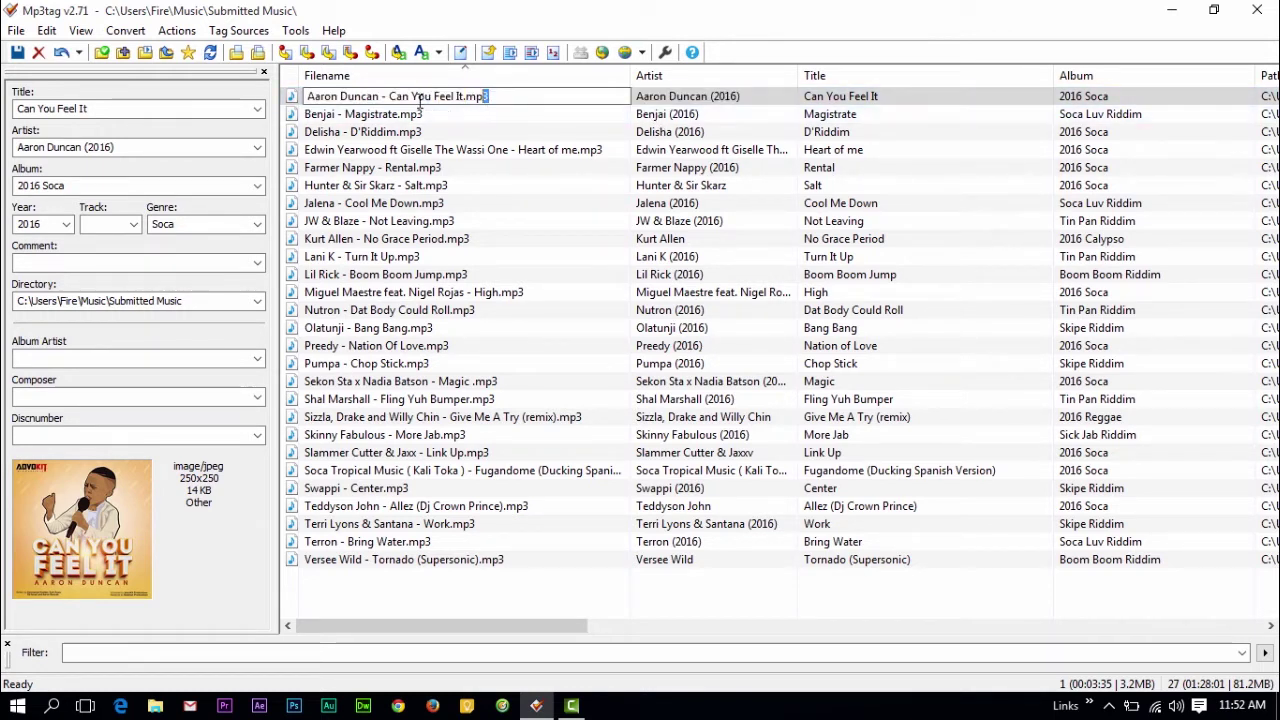
pyautogui.press('Tab')
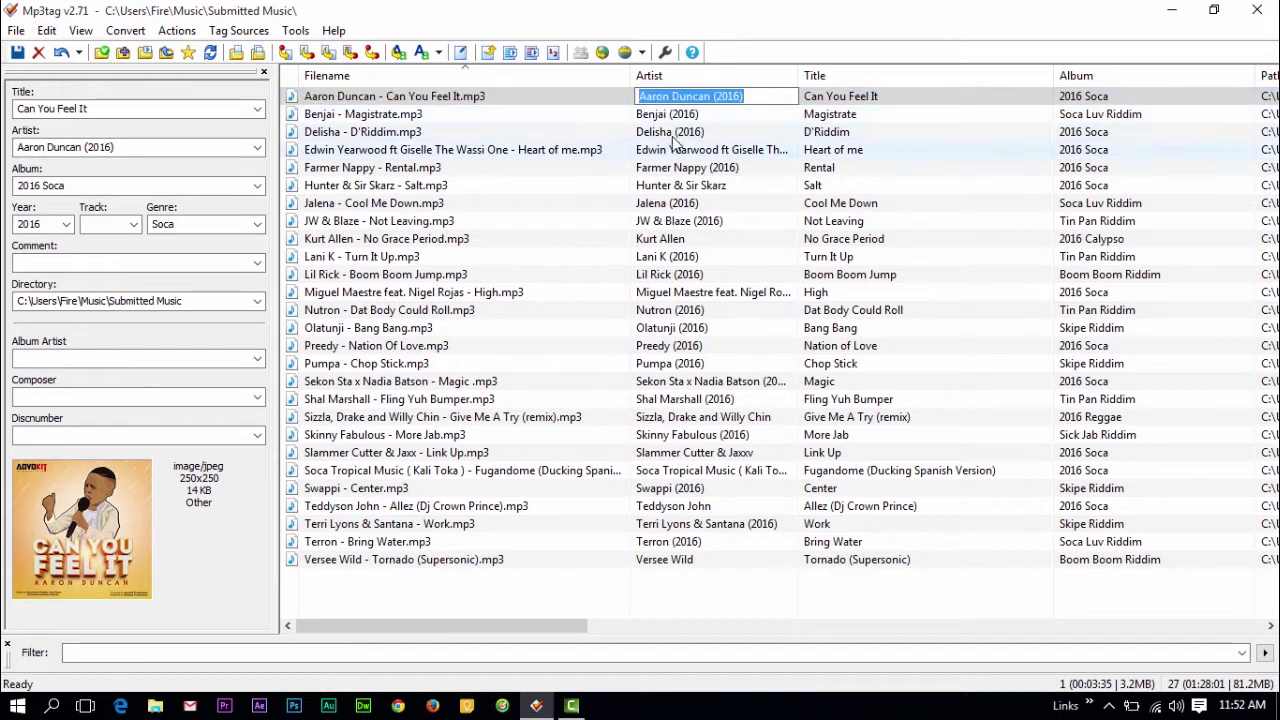
pyautogui.press('Tab')
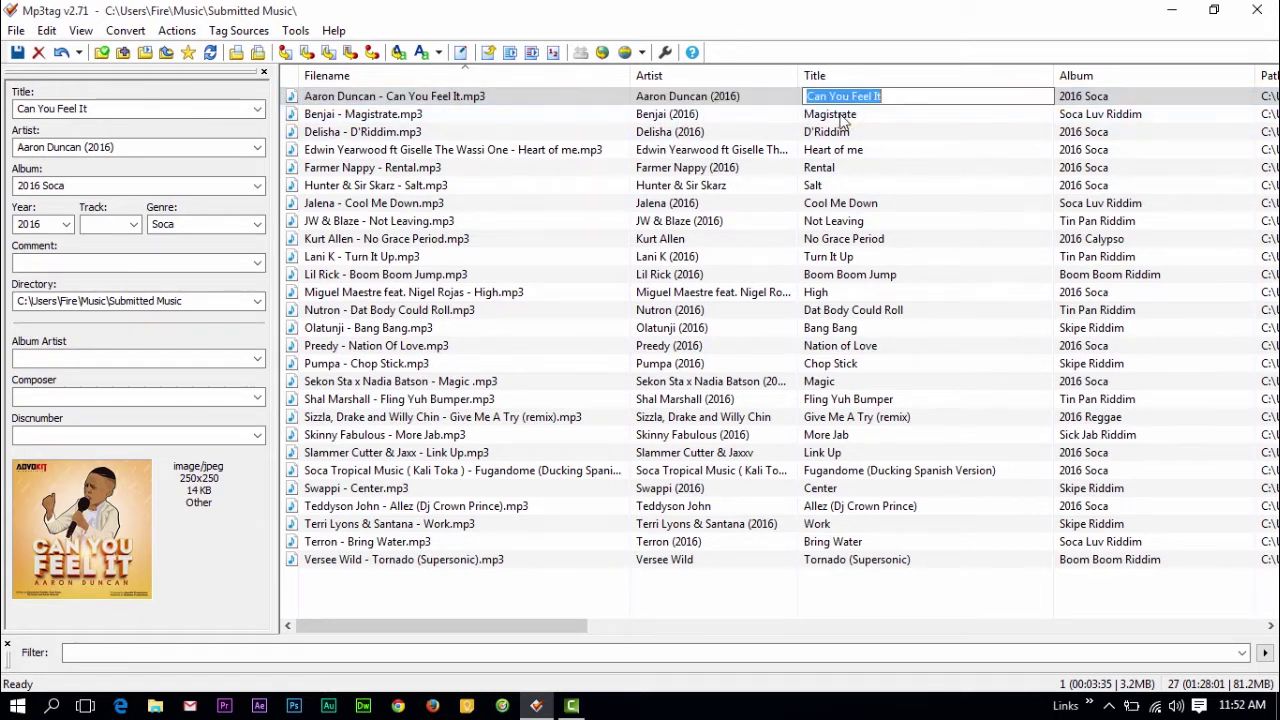
pyautogui.press('Tab')
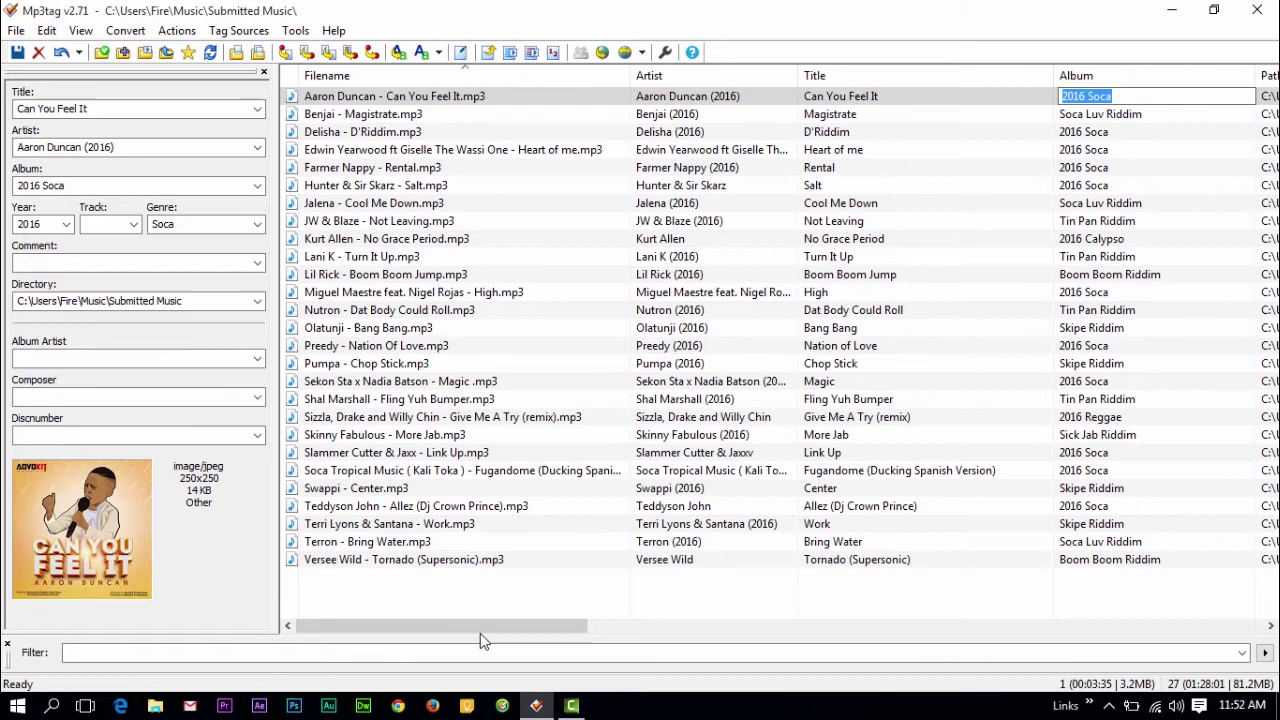
# Step: Examine the other tag and audio property columns of the file list, from Path through to Length, and return to Filename
pyautogui.moveTo(480, 633); pyautogui.dragTo(655, 643)
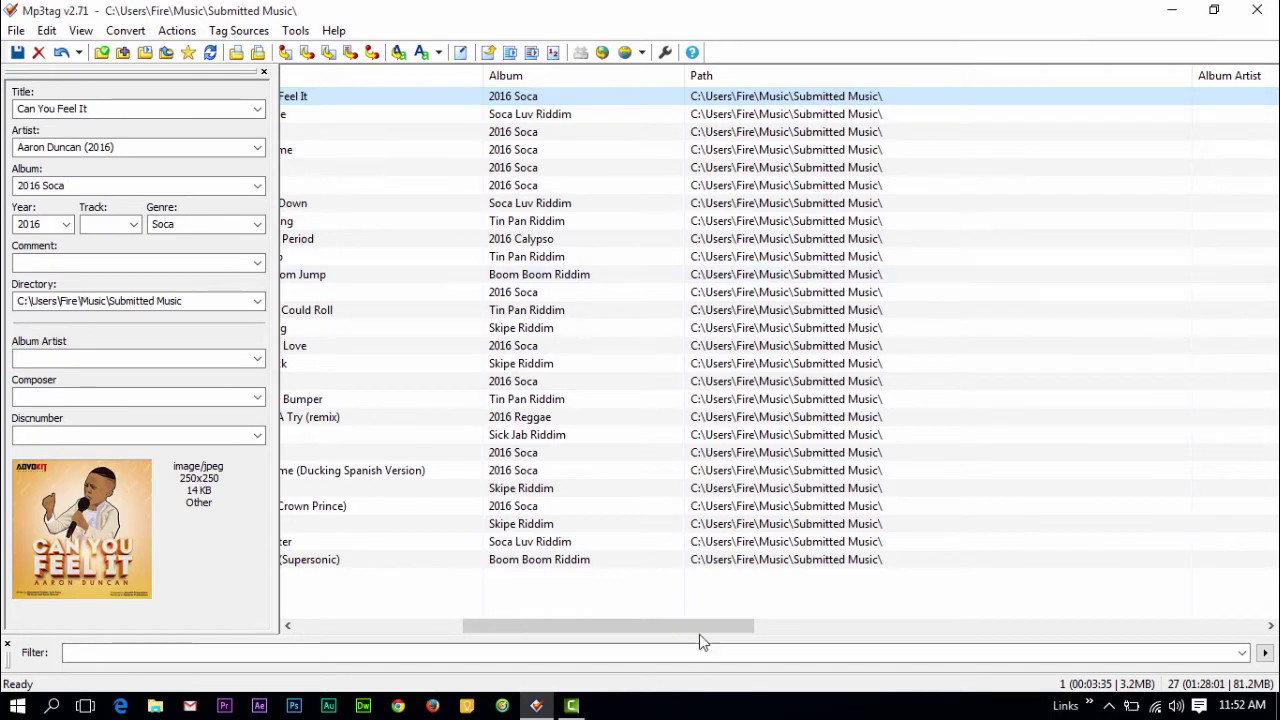
pyautogui.moveTo(699, 632); pyautogui.dragTo(925, 637)
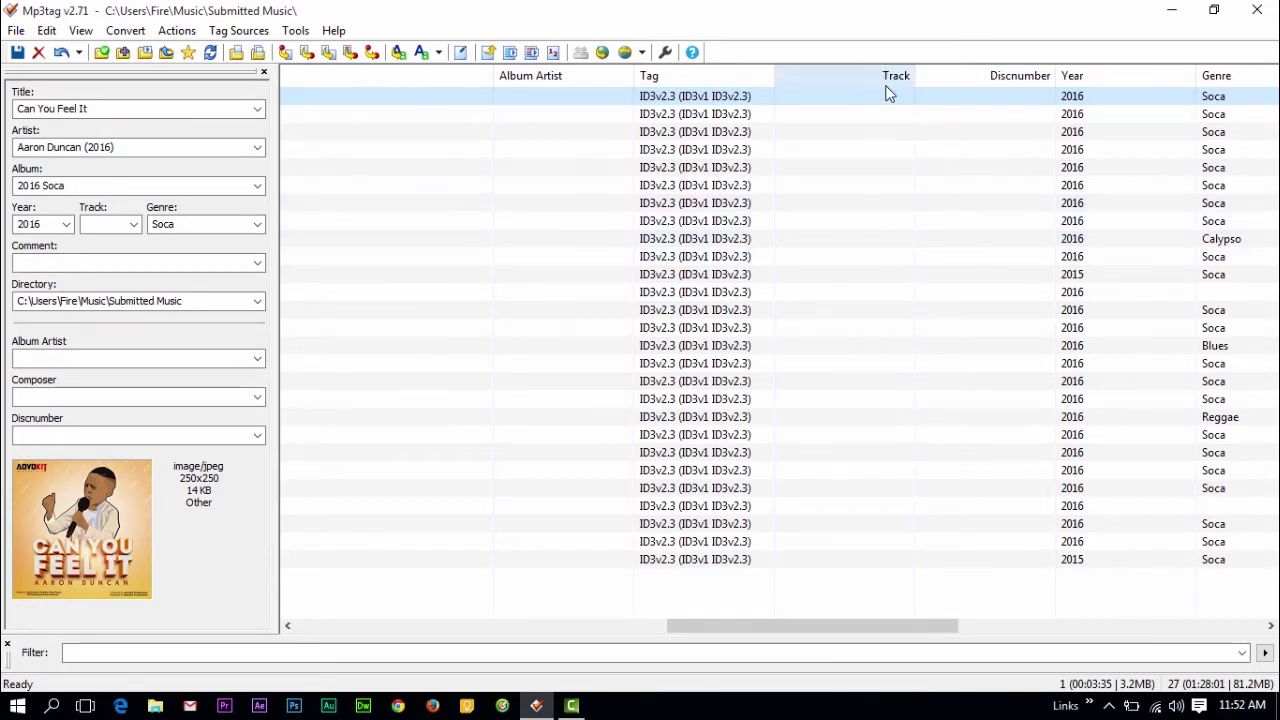
pyautogui.moveTo(952, 630); pyautogui.dragTo(1109, 623)
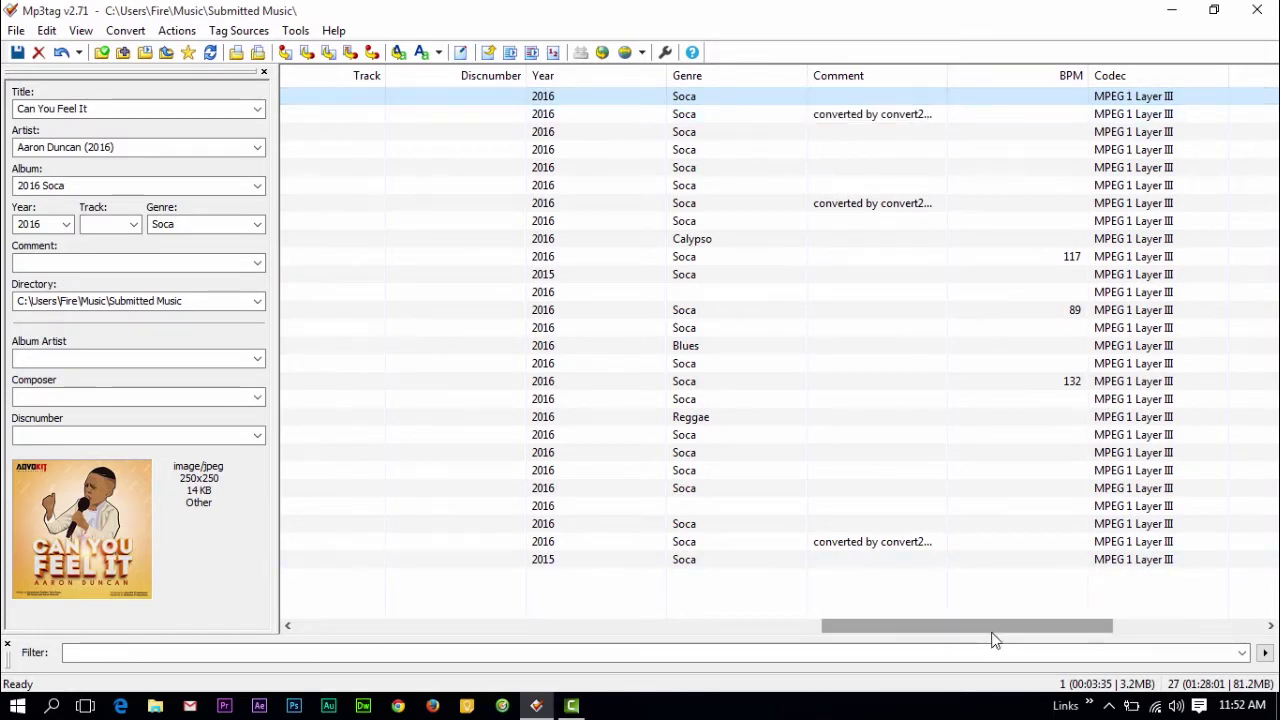
pyautogui.moveTo(994, 628); pyautogui.dragTo(1070, 633)
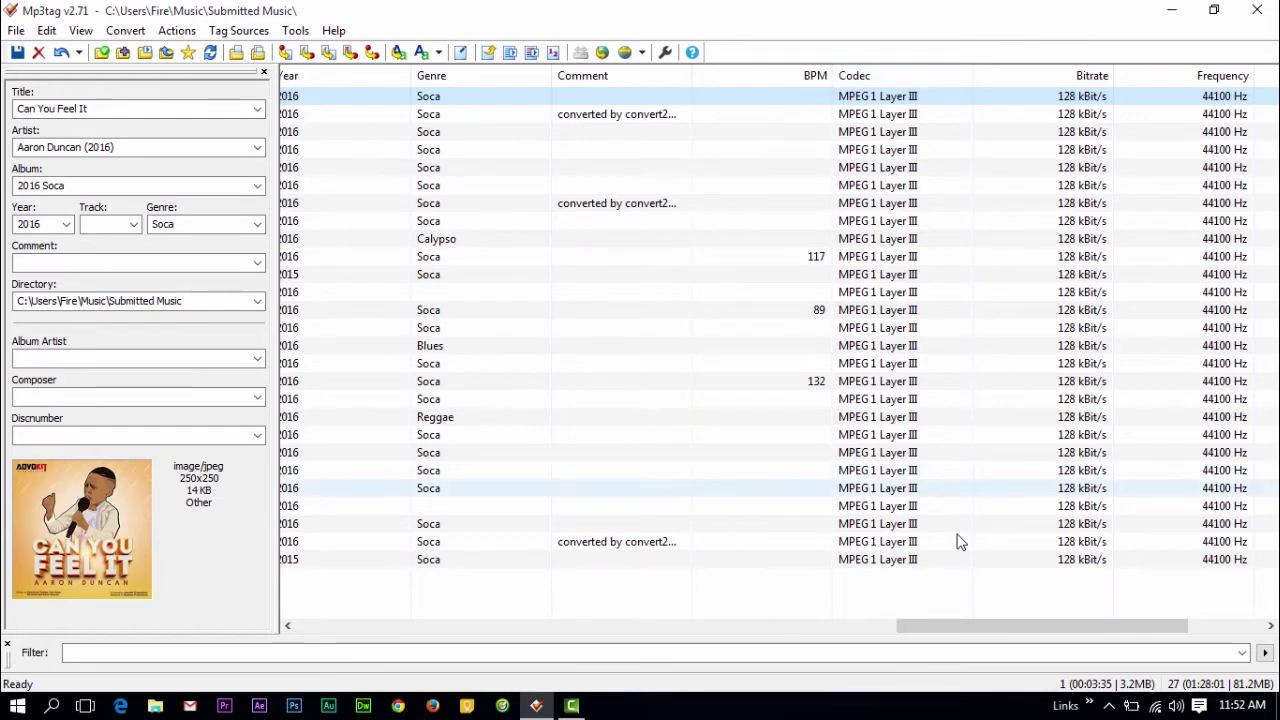
pyautogui.moveTo(1046, 623); pyautogui.dragTo(1161, 637)
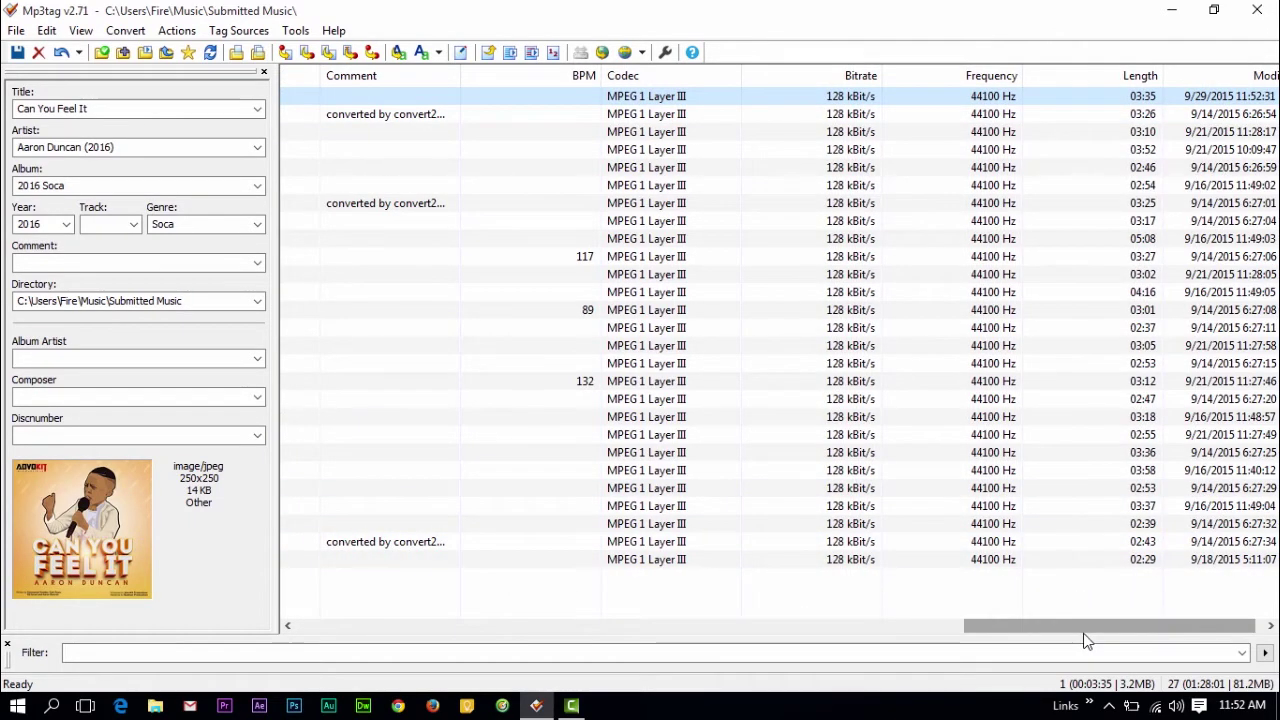
pyautogui.moveTo(1088, 631); pyautogui.dragTo(330, 615)
# Step: Review the column customization options for the file list and close them without changes
pyautogui.rightClick(887, 79)
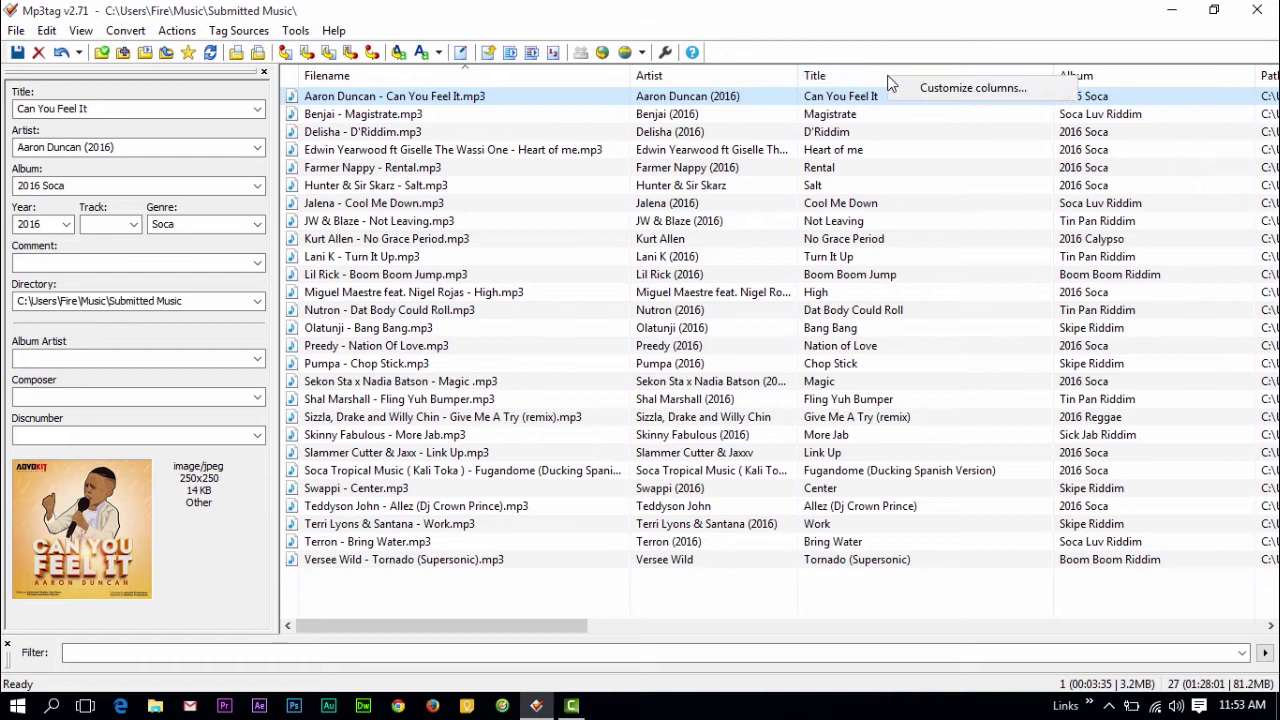
pyautogui.click(922, 89)
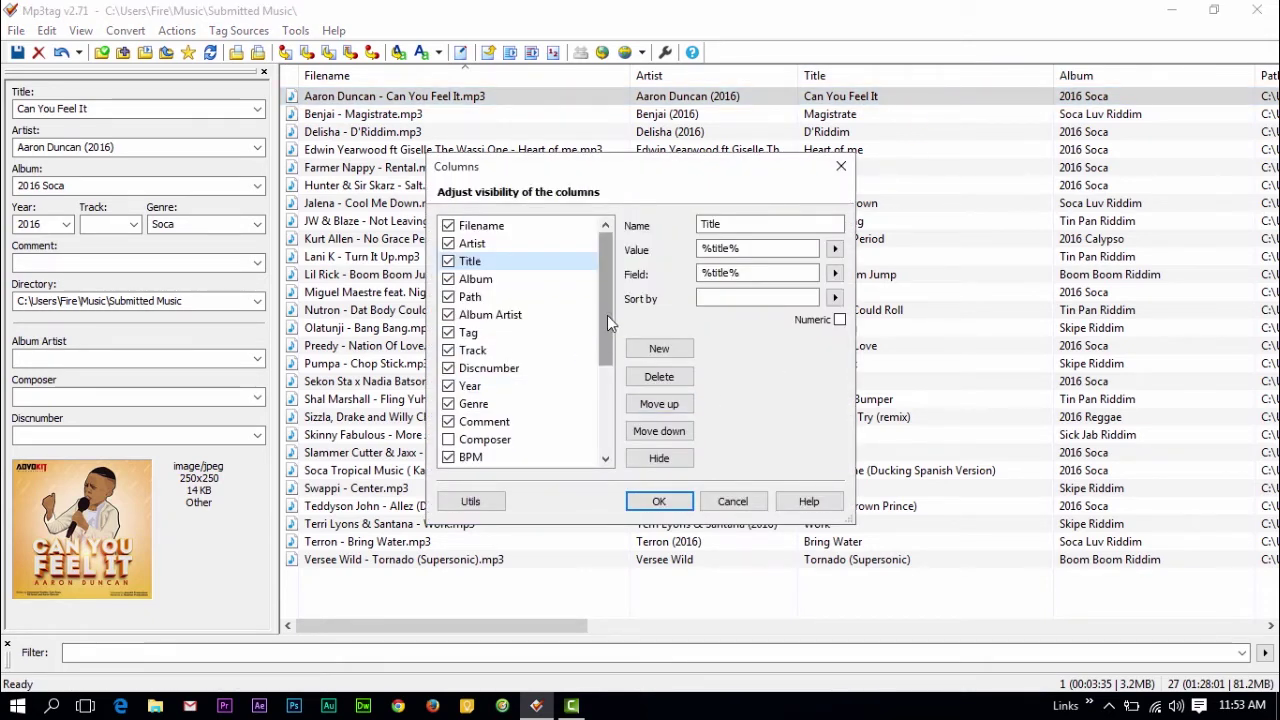
pyautogui.moveTo(607, 315); pyautogui.dragTo(610, 271)
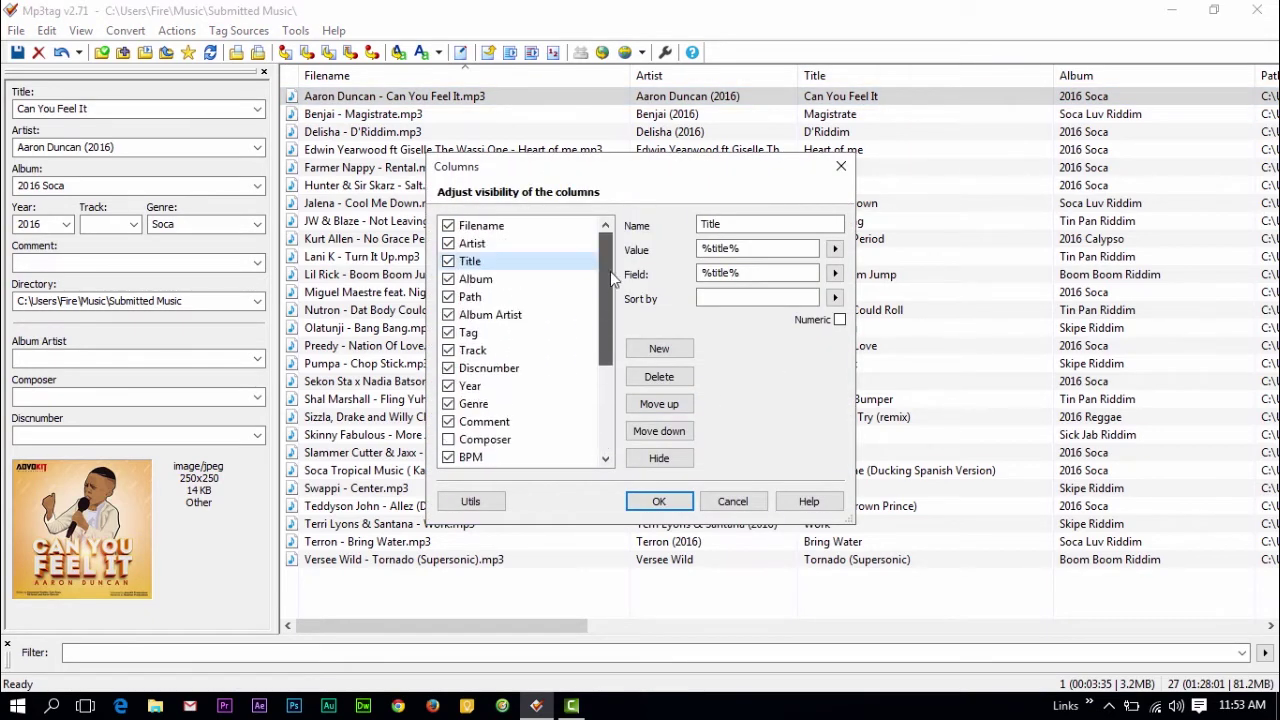
pyautogui.click(740, 505)
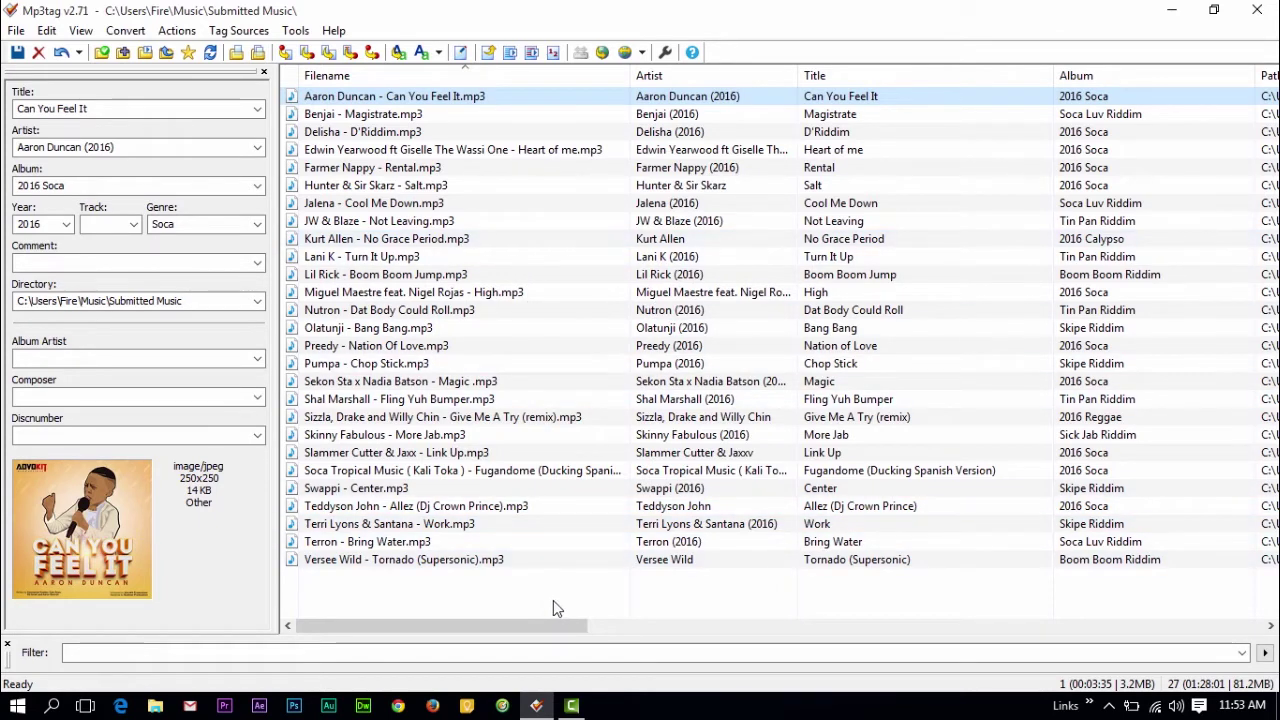
# Step: Select all tracks in the list, set their Comment tag to blank and save the tags
pyautogui.moveTo(582, 593); pyautogui.dragTo(453, 105)
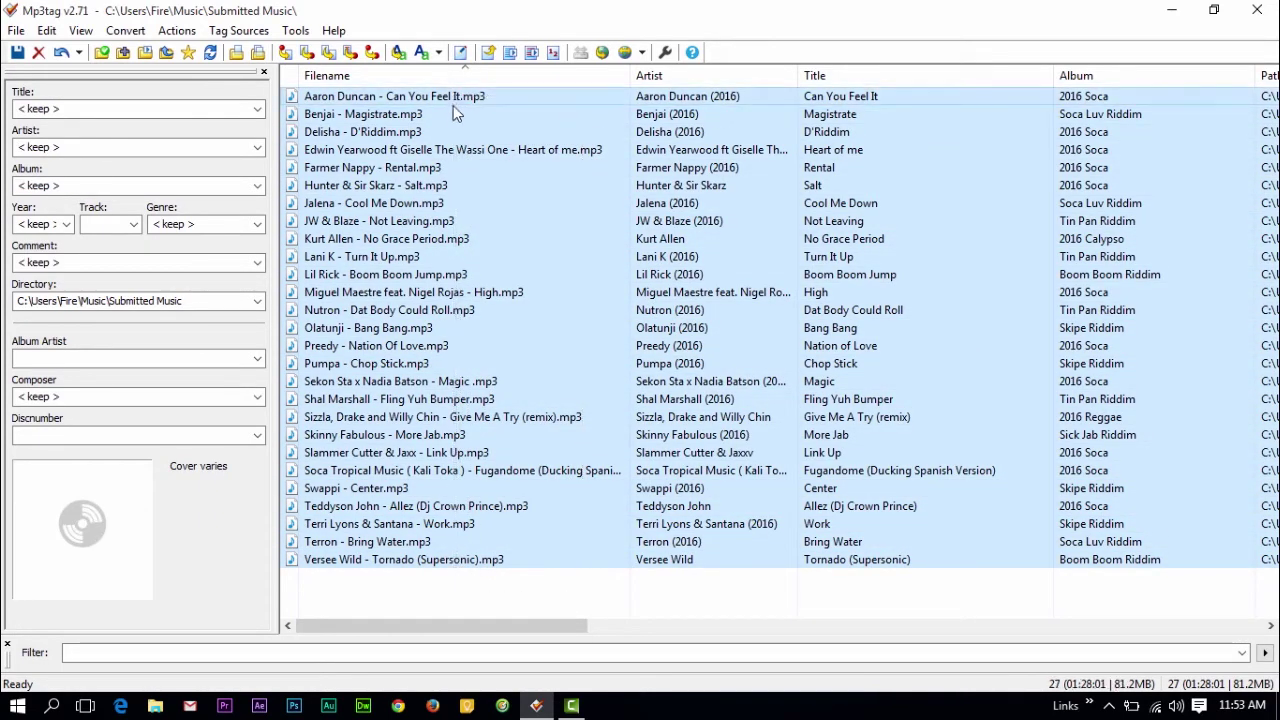
pyautogui.click(257, 263)
pyautogui.click(250, 280)
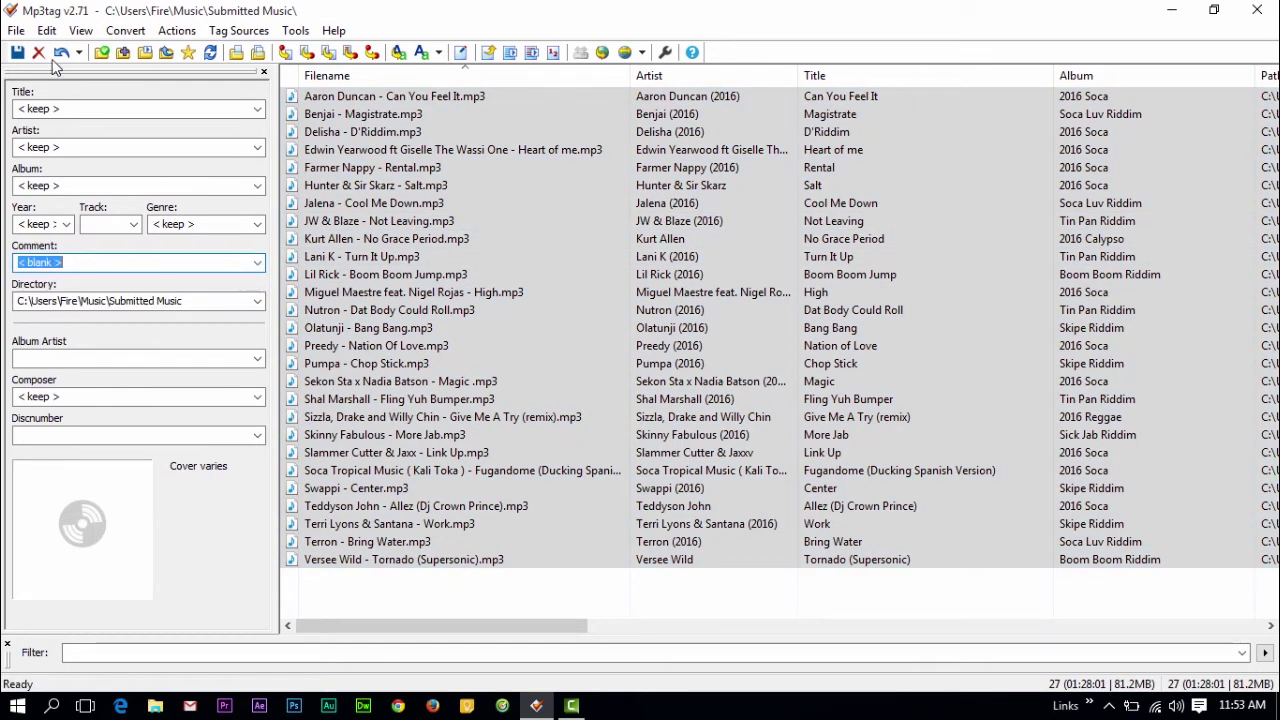
pyautogui.click(17, 52)
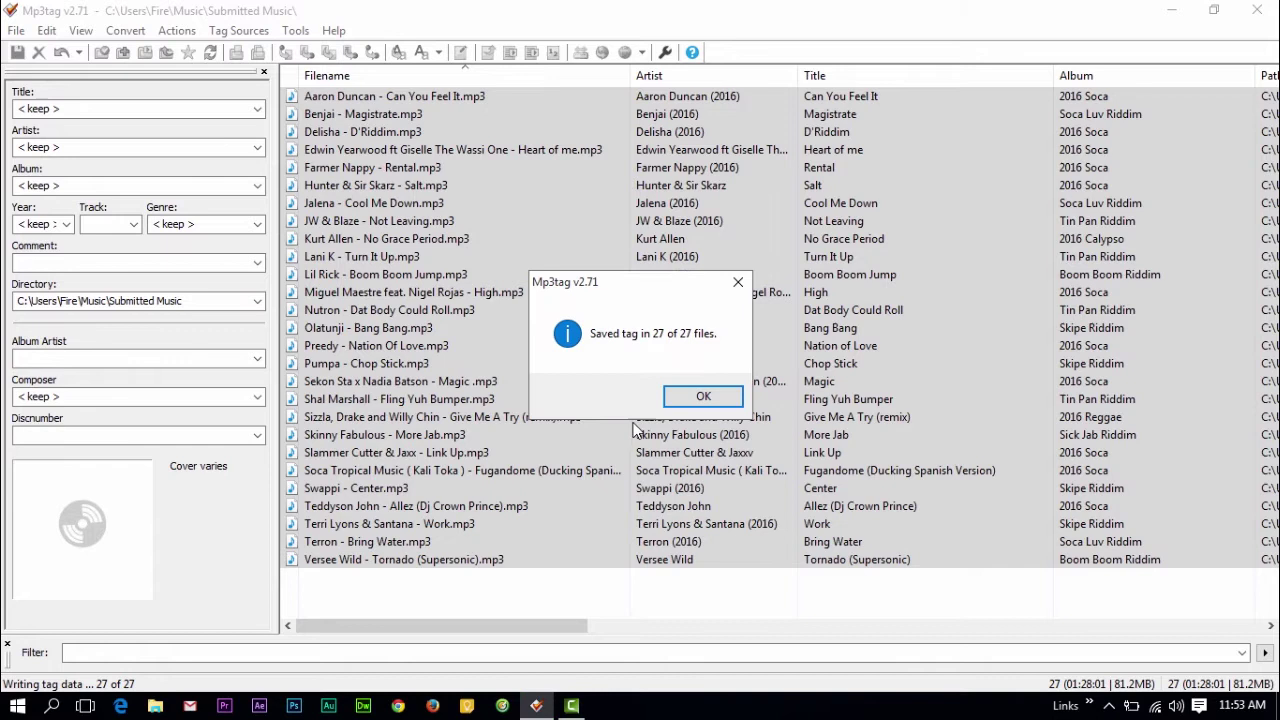
pyautogui.click(703, 396)
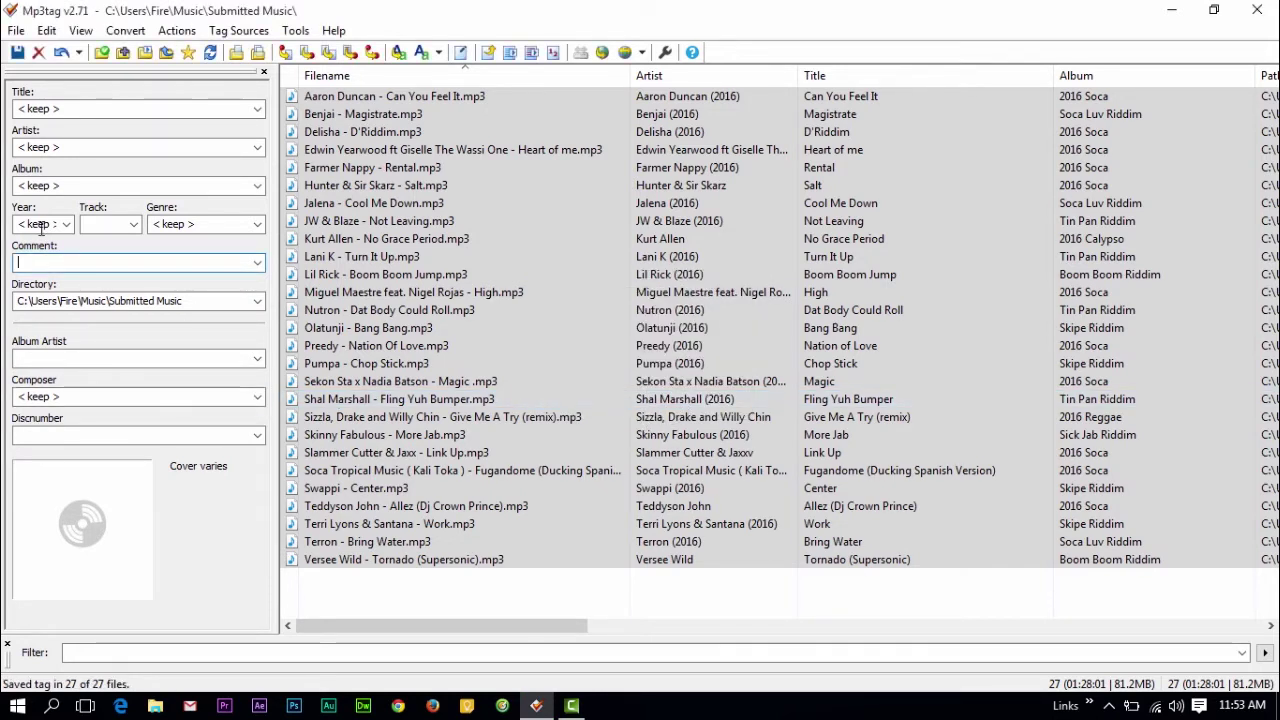
# Step: Set the Composer tag of all selected tracks to blank and save the tags
pyautogui.click(258, 399)
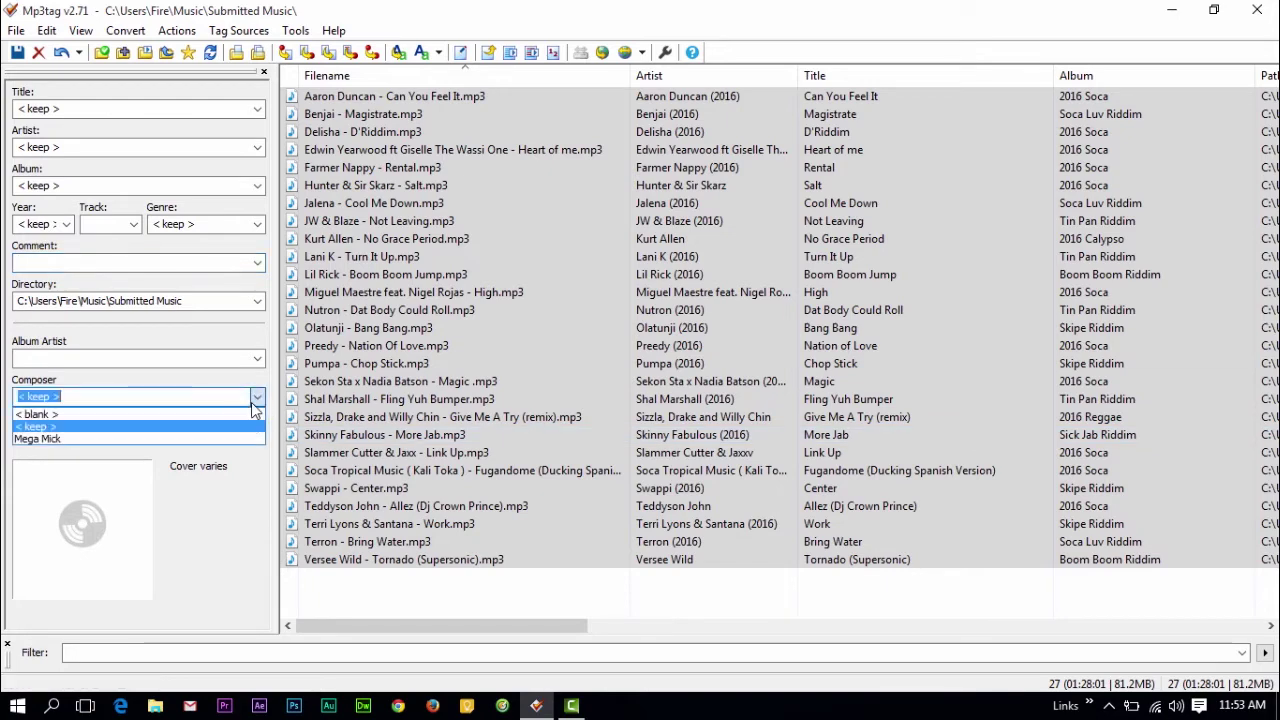
pyautogui.click(250, 425)
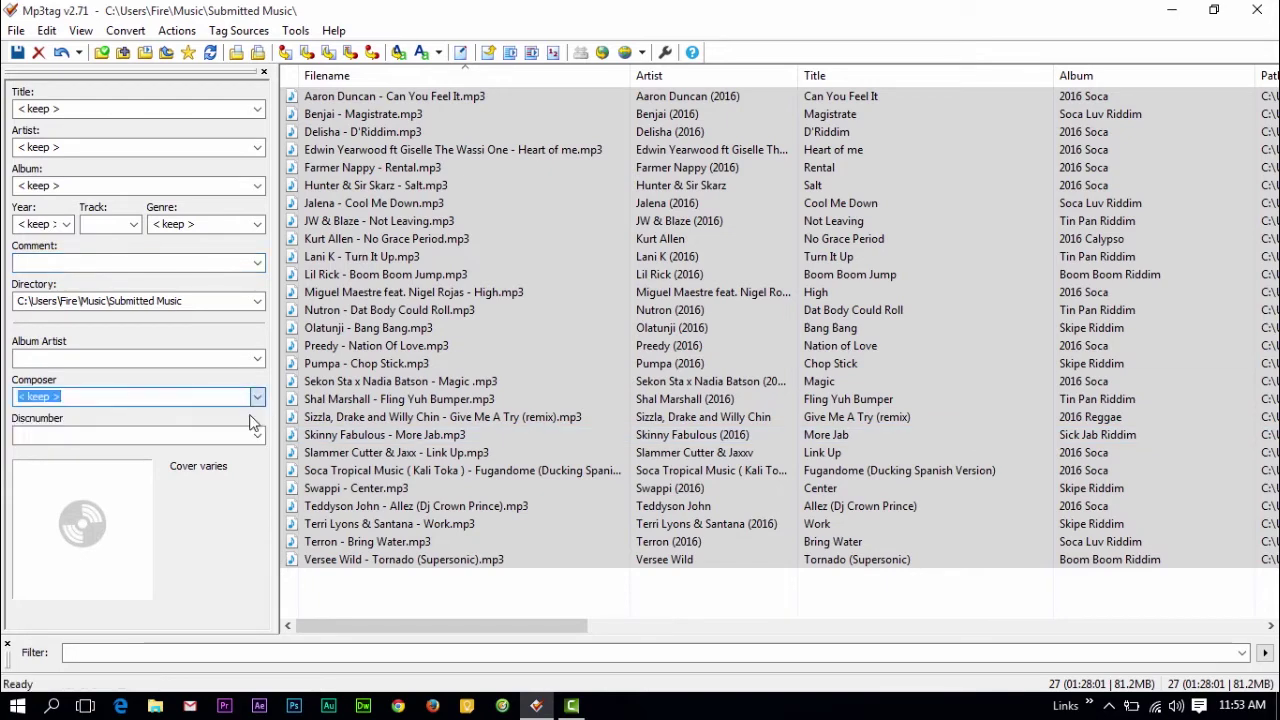
pyautogui.click(17, 52)
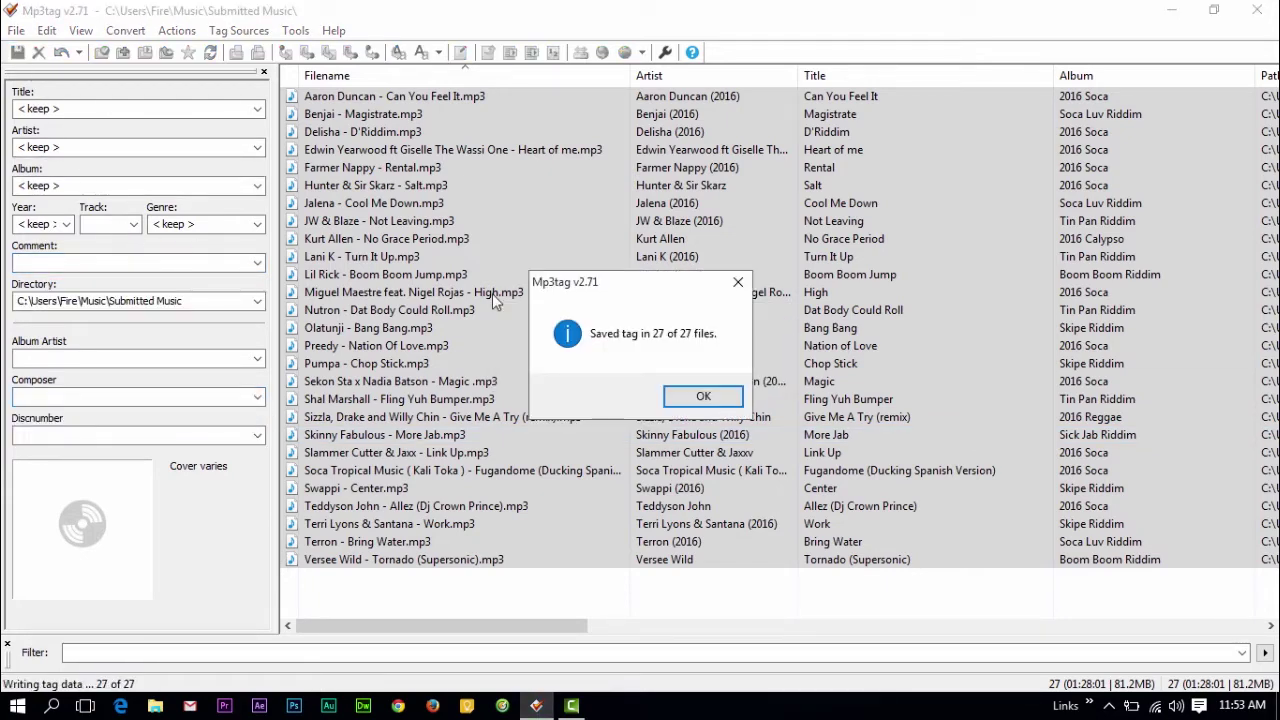
pyautogui.click(735, 399)
# Step: Set the Genre of all selected tracks to Soca and save the tags
pyautogui.click(102, 228)
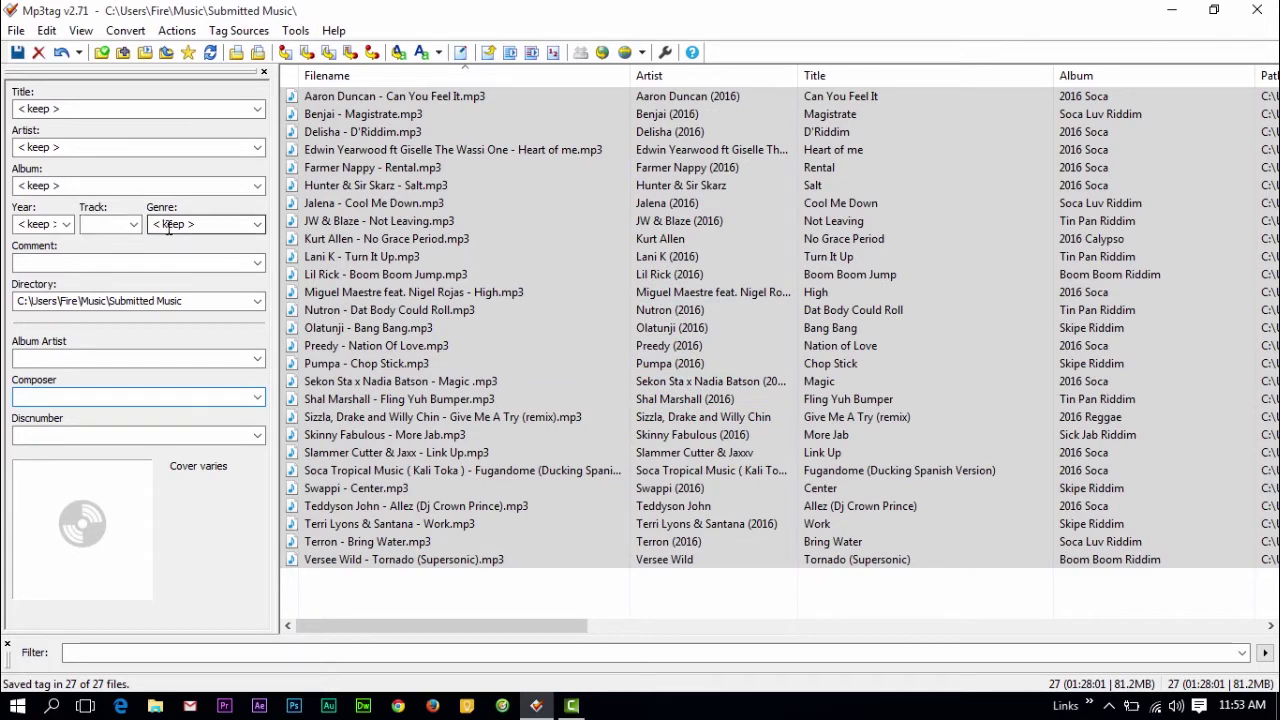
pyautogui.press('Tab')
pyautogui.write('Soca')
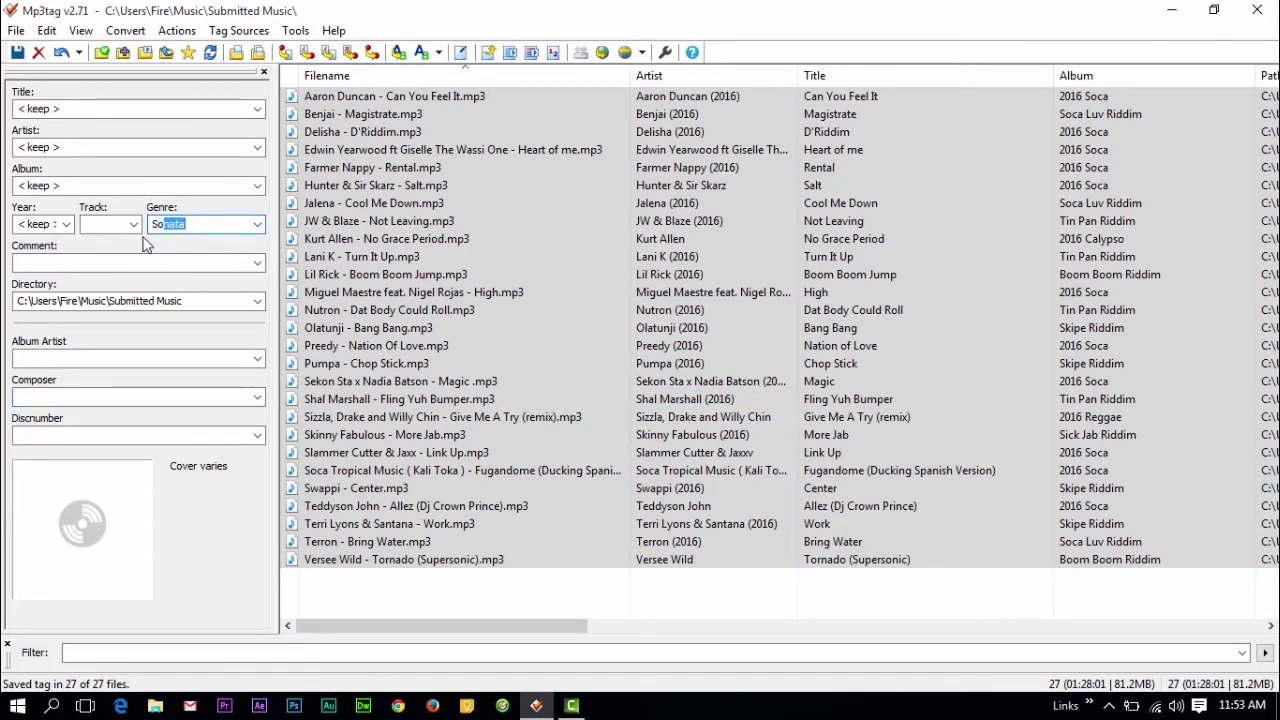
pyautogui.click(18, 53)
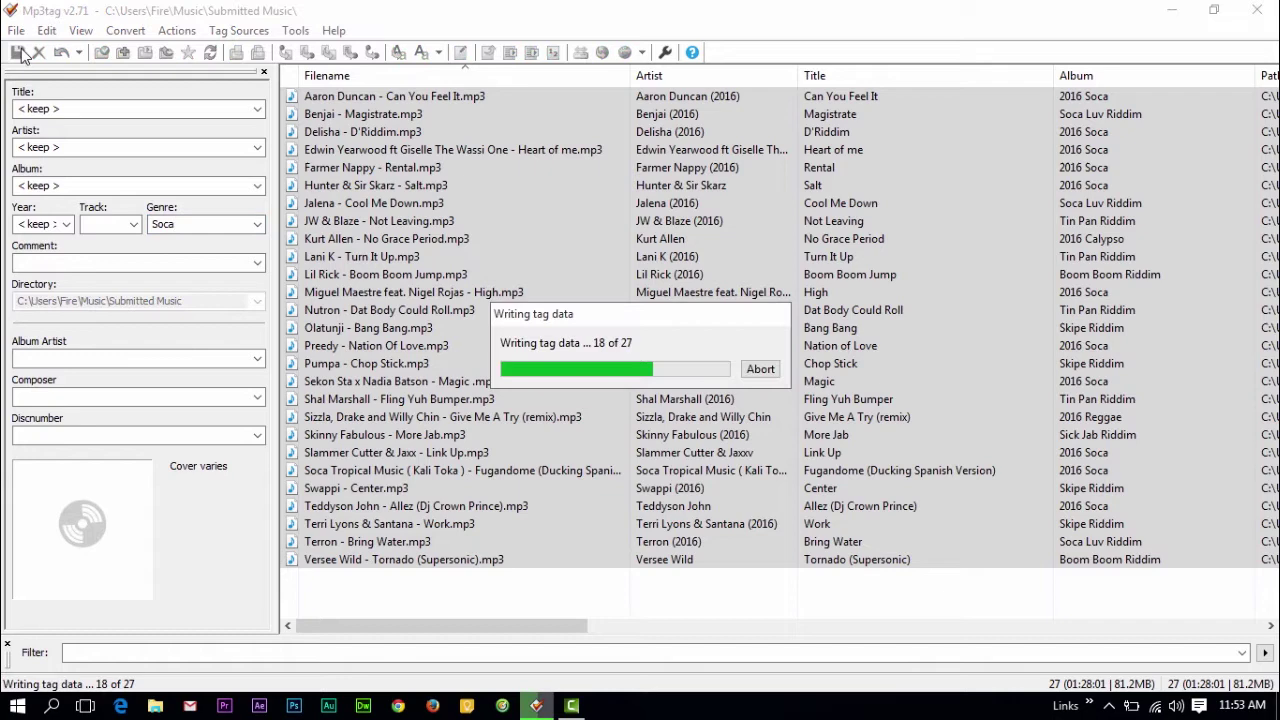
pyautogui.click(704, 394)
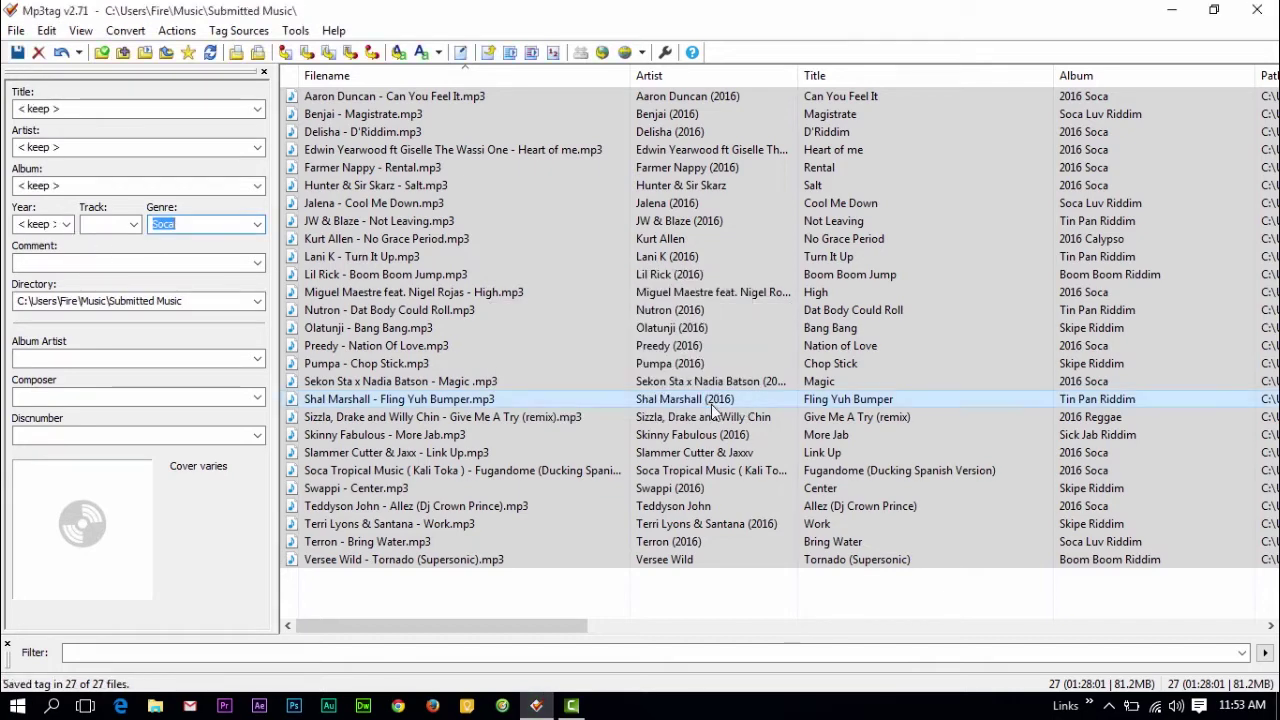
# Step: Check the cover art of Nation Of Love, Turn It Up and Bang Bang, and review the cover type options for Bang Bang
pyautogui.click(378, 346)
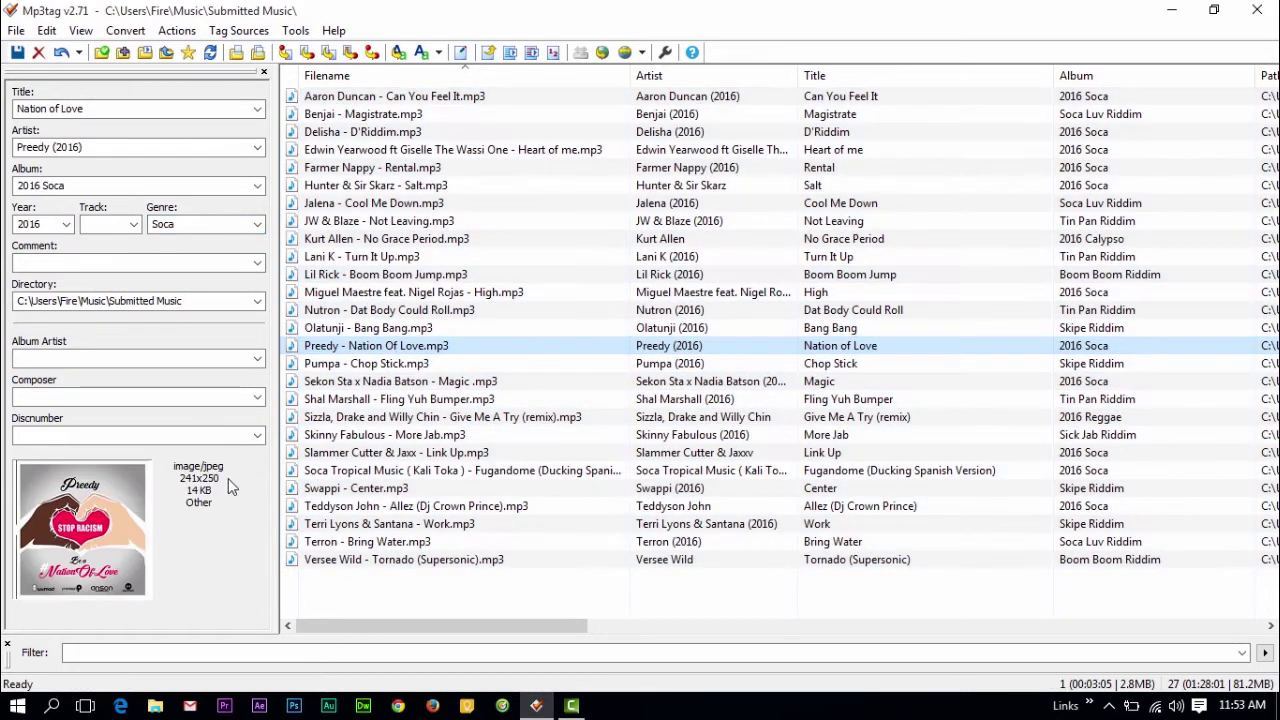
pyautogui.click(385, 258)
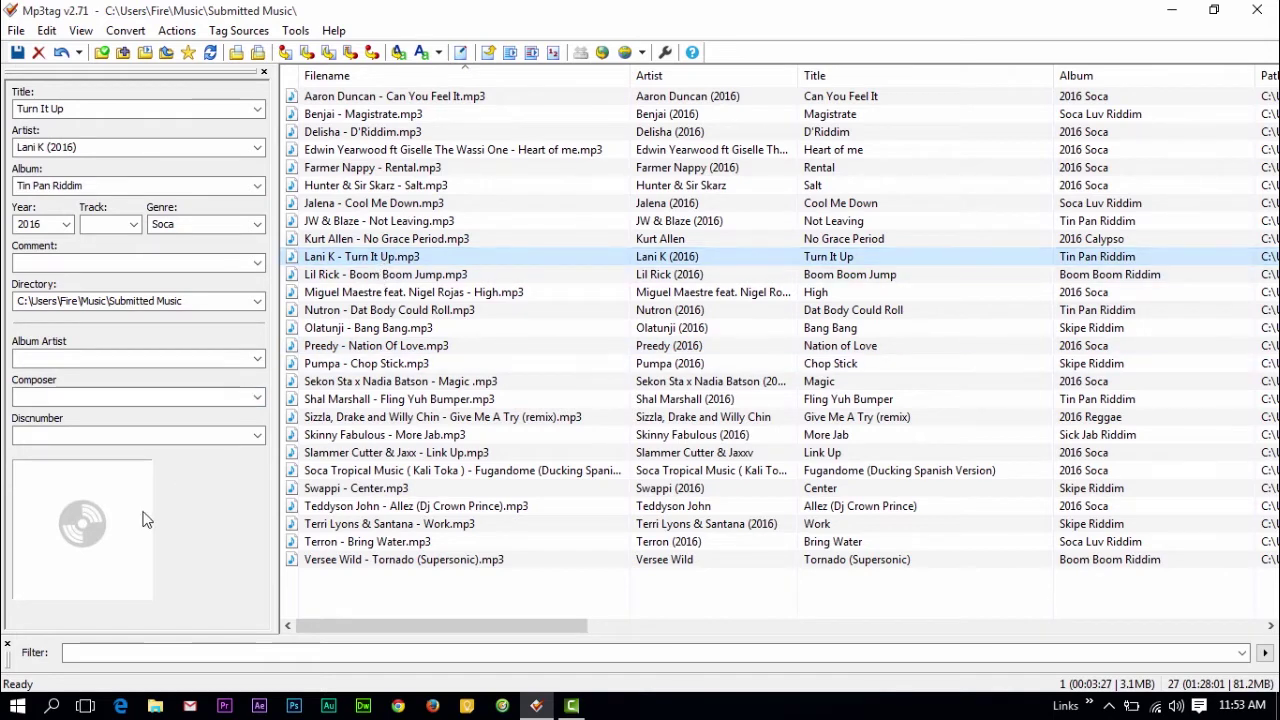
pyautogui.click(369, 330)
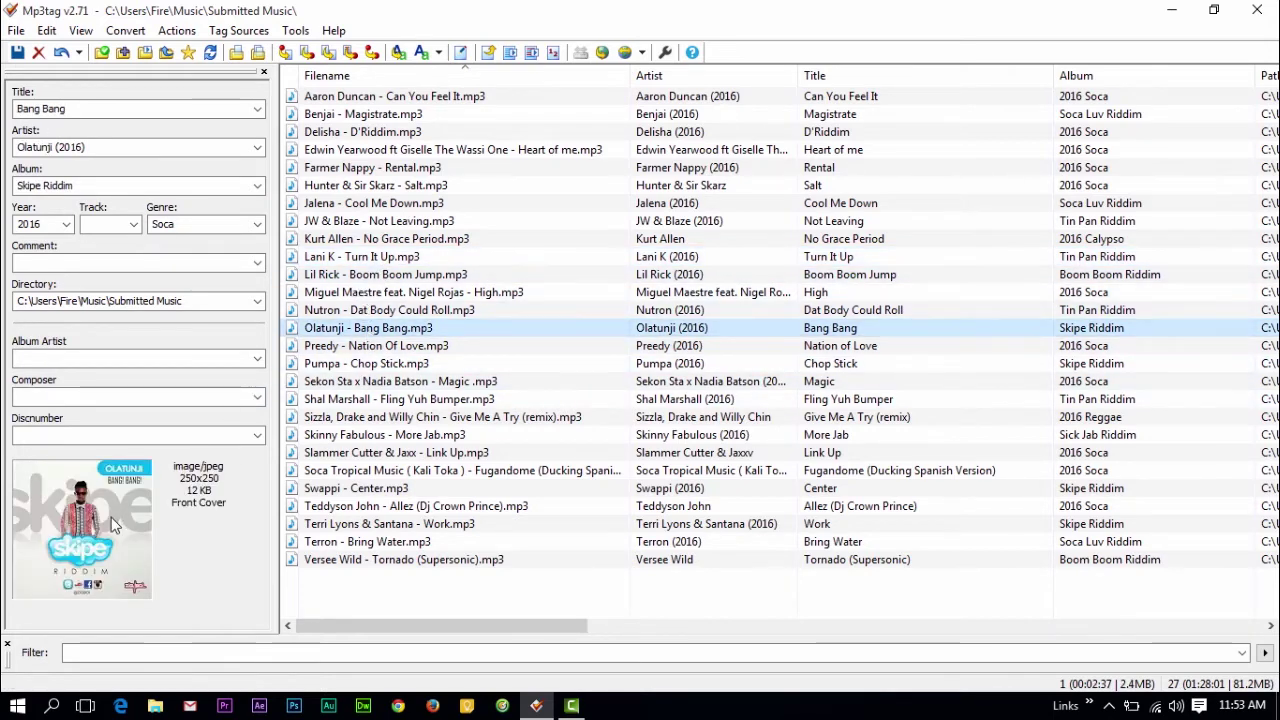
pyautogui.rightClick(113, 518)
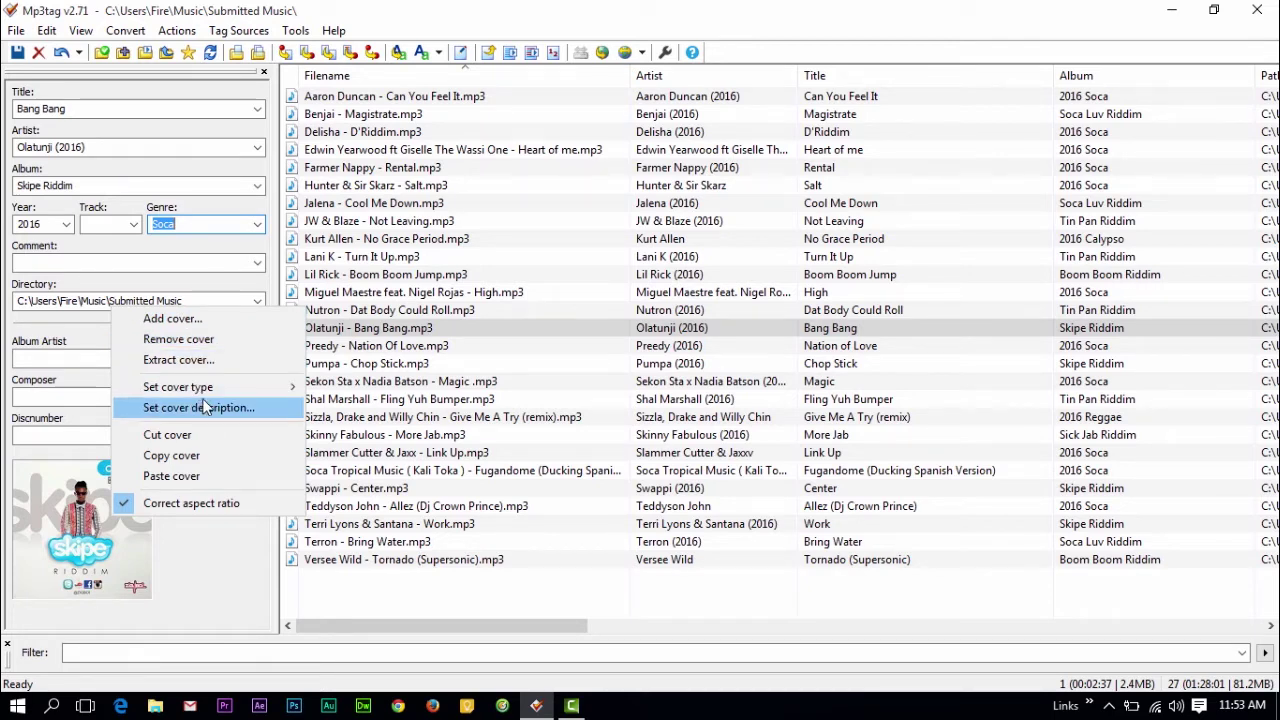
pyautogui.moveTo(224, 390)
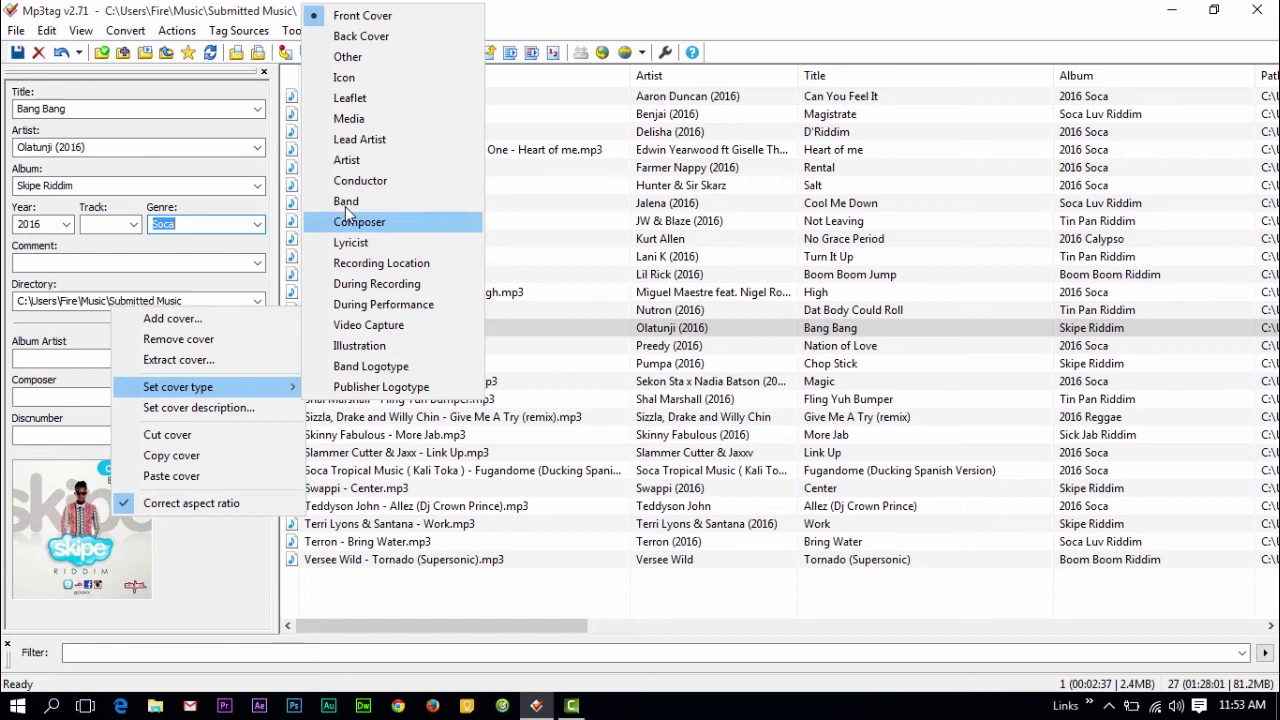
pyautogui.click(373, 490)
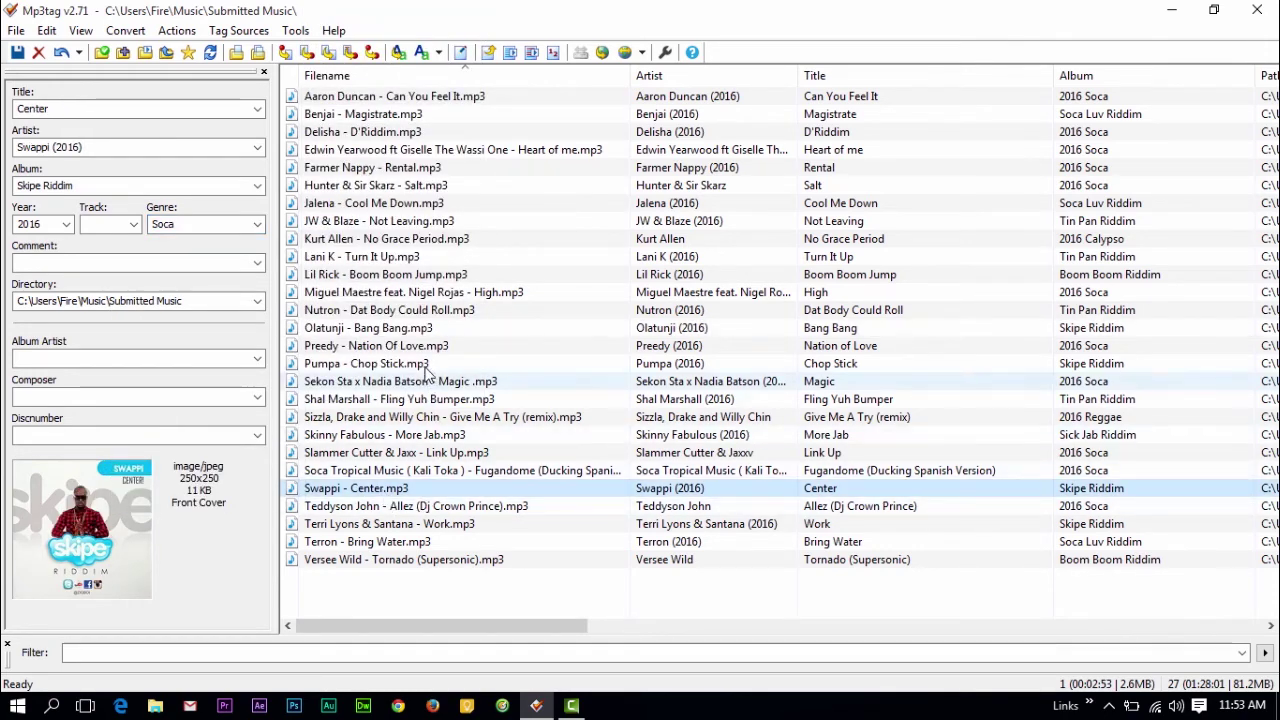
# Step: Examine the cover art of individual tracks, including Chop Stick, No Grace Period, Salt, High, Bang Bang and Fling Yuh Bumper
pyautogui.click(355, 364)
pyautogui.click(375, 239)
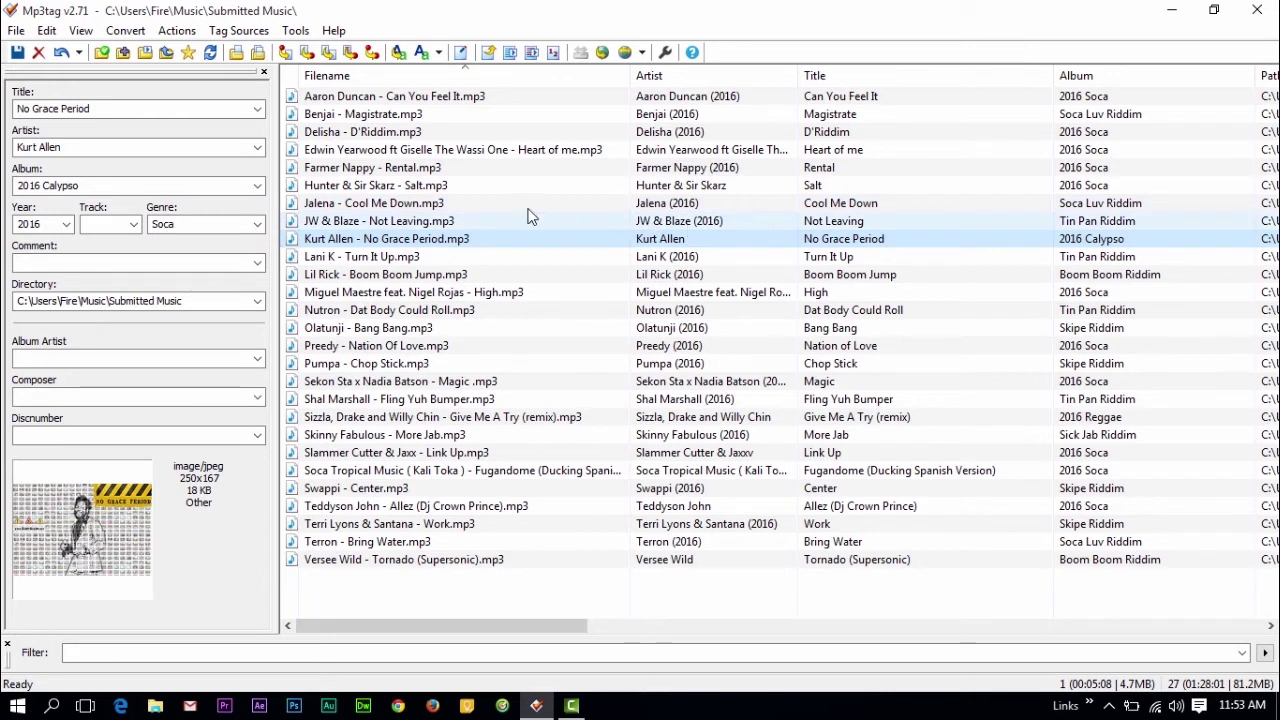
pyautogui.click(403, 186)
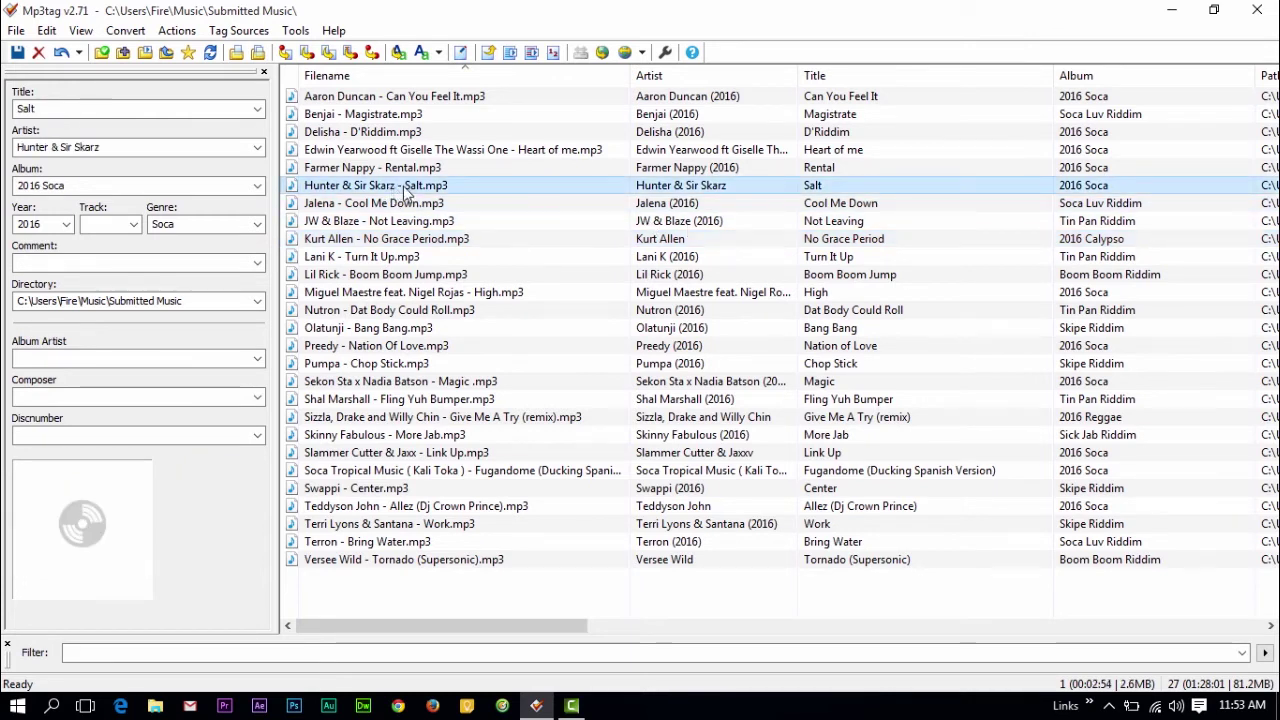
pyautogui.click(788, 185)
pyautogui.click(343, 190)
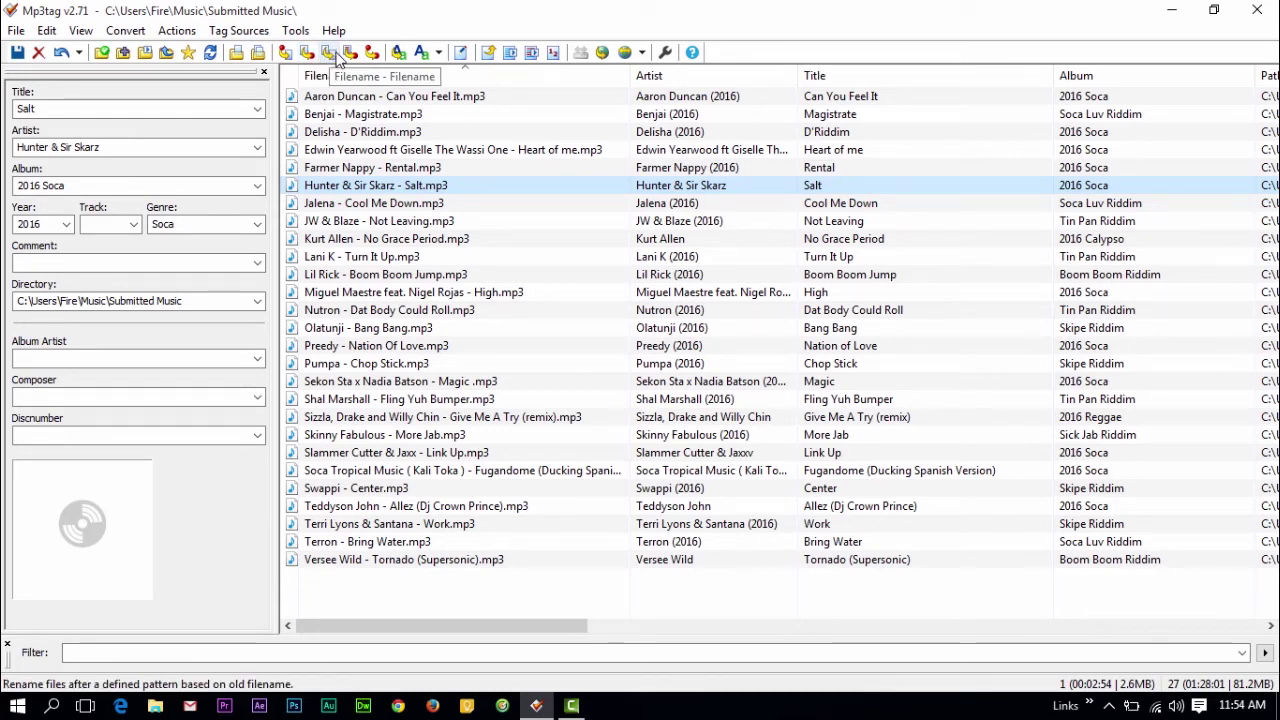
pyautogui.click(449, 244)
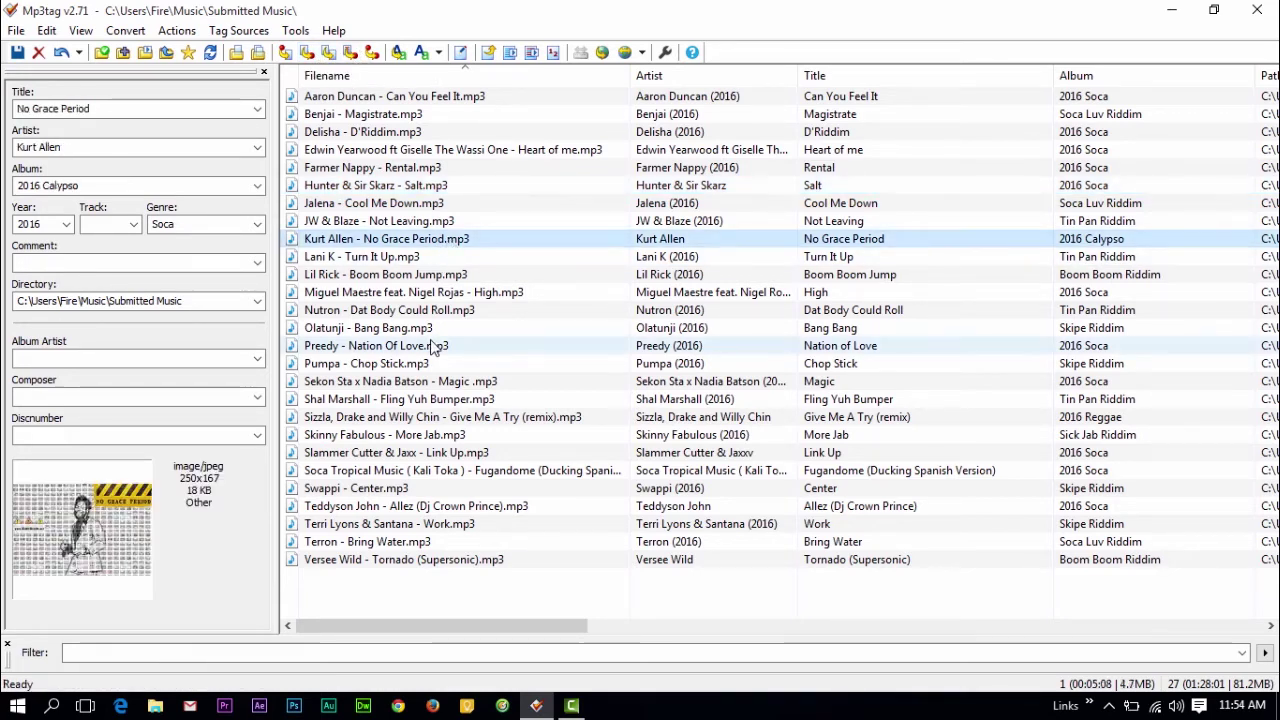
pyautogui.click(423, 292)
pyautogui.click(415, 328)
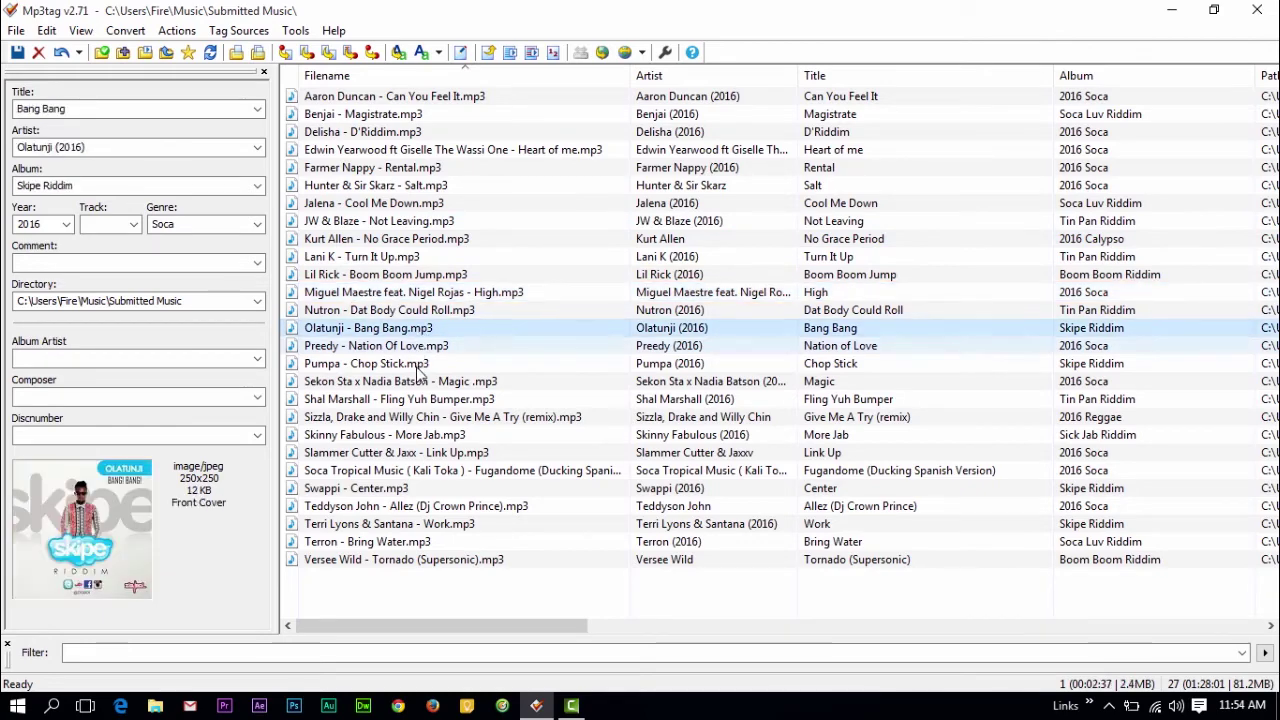
pyautogui.click(420, 364)
pyautogui.click(419, 399)
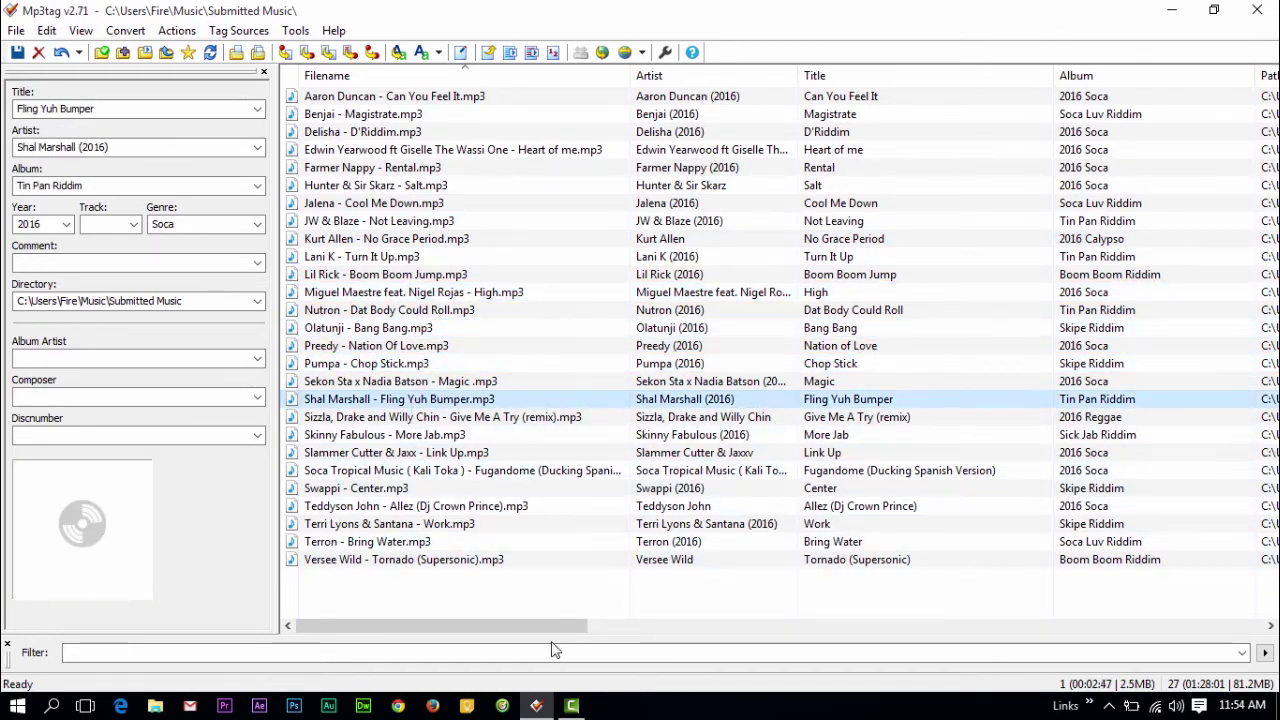
# Step: Examine the Year, Genre, Comment, BPM, Codec and Bitrate columns of the file list, and return to the filename column
pyautogui.moveTo(576, 633); pyautogui.dragTo(486, 674)
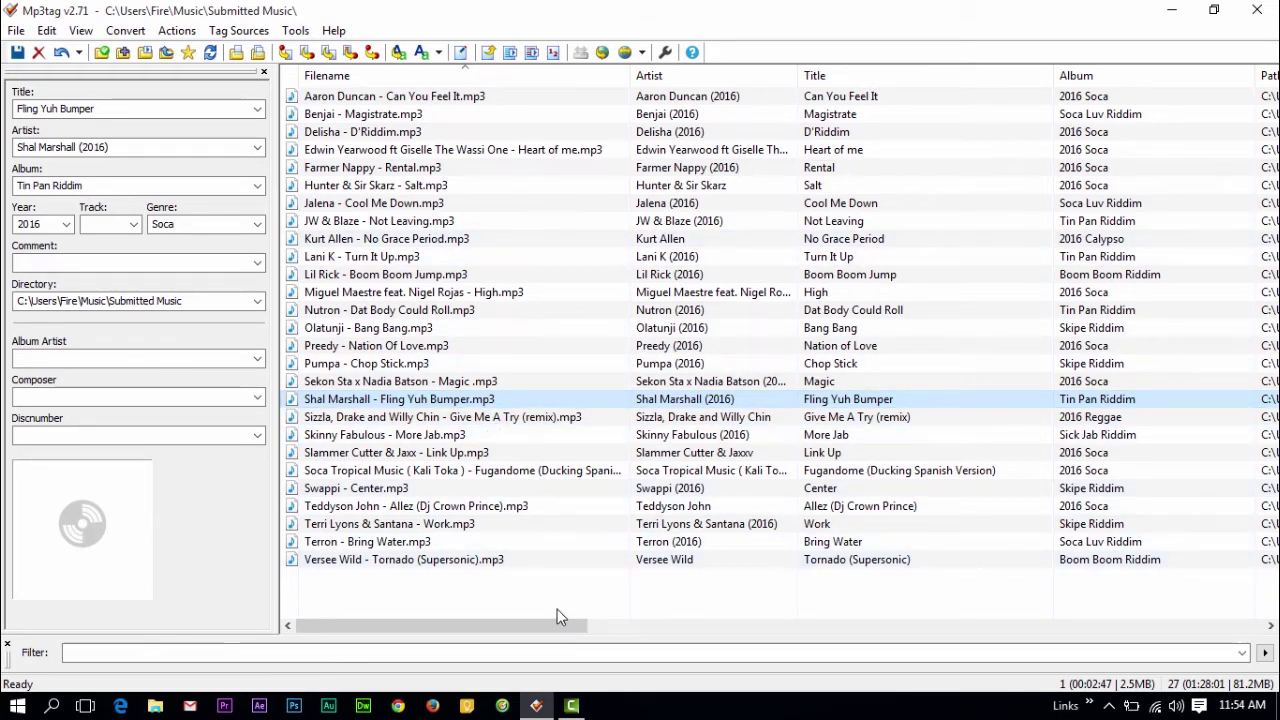
pyautogui.moveTo(557, 626); pyautogui.dragTo(1128, 700)
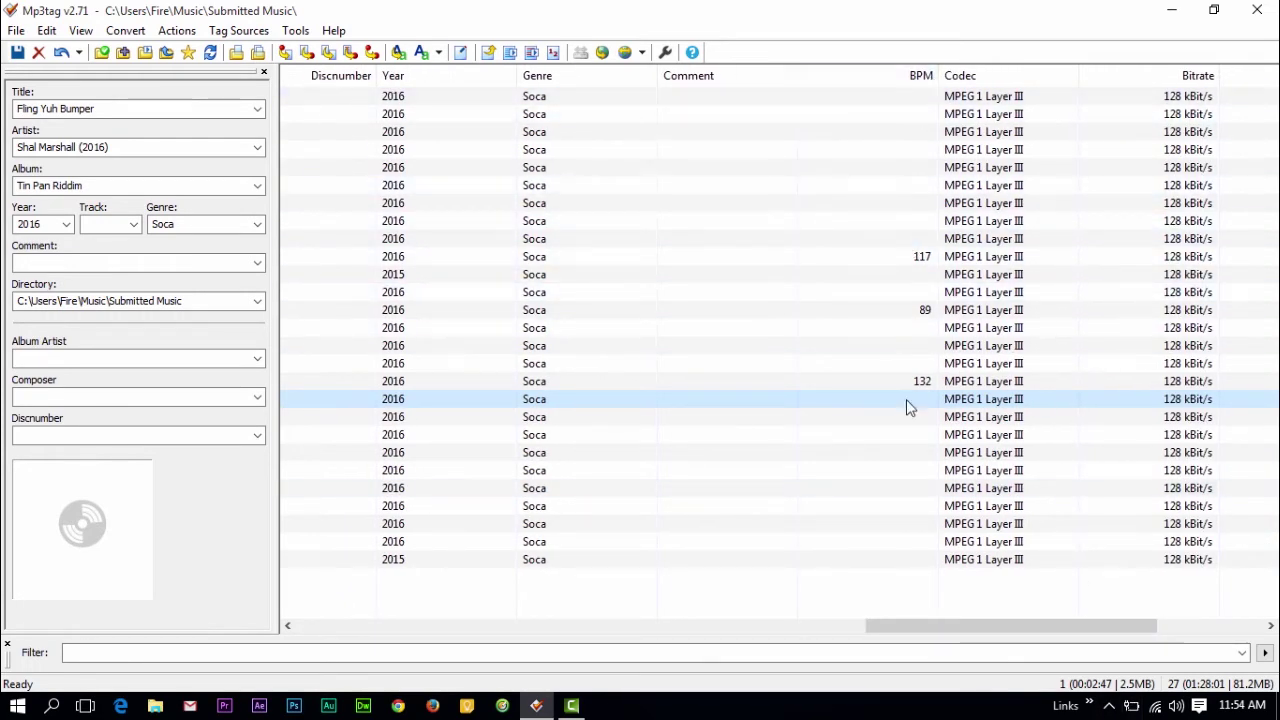
pyautogui.moveTo(934, 631); pyautogui.dragTo(250, 647)
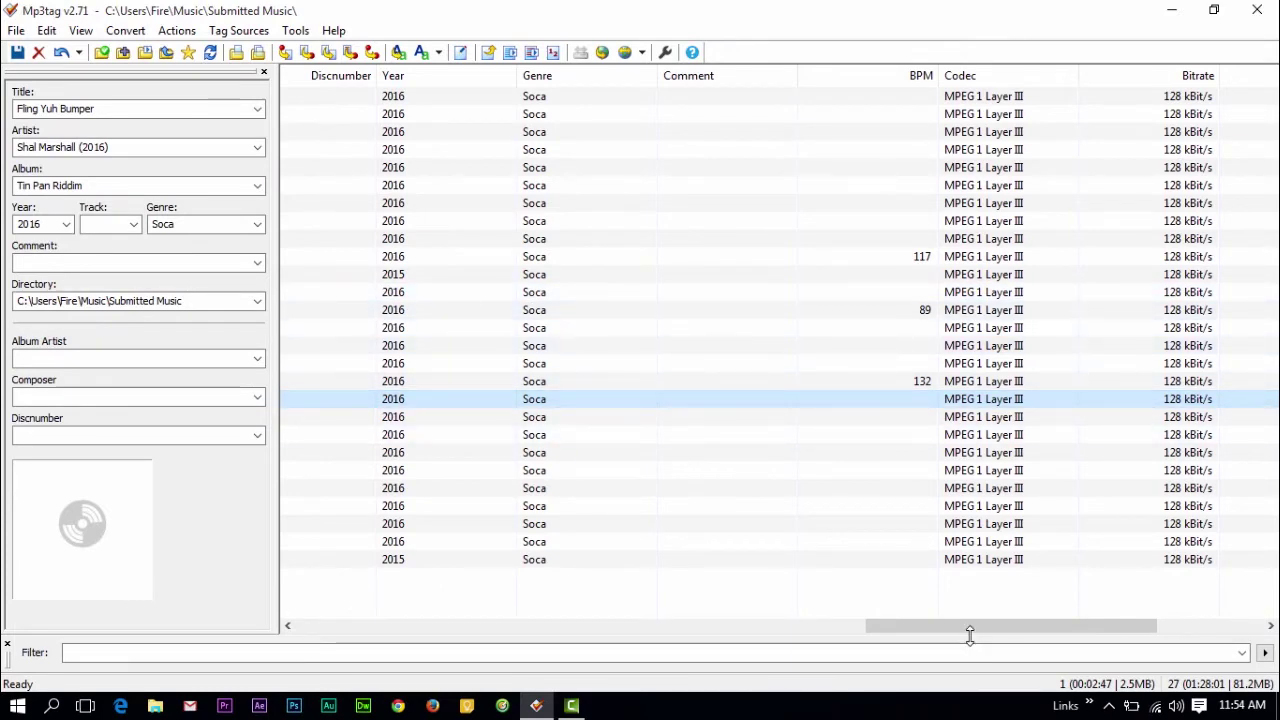
pyautogui.moveTo(968, 628); pyautogui.dragTo(170, 645)
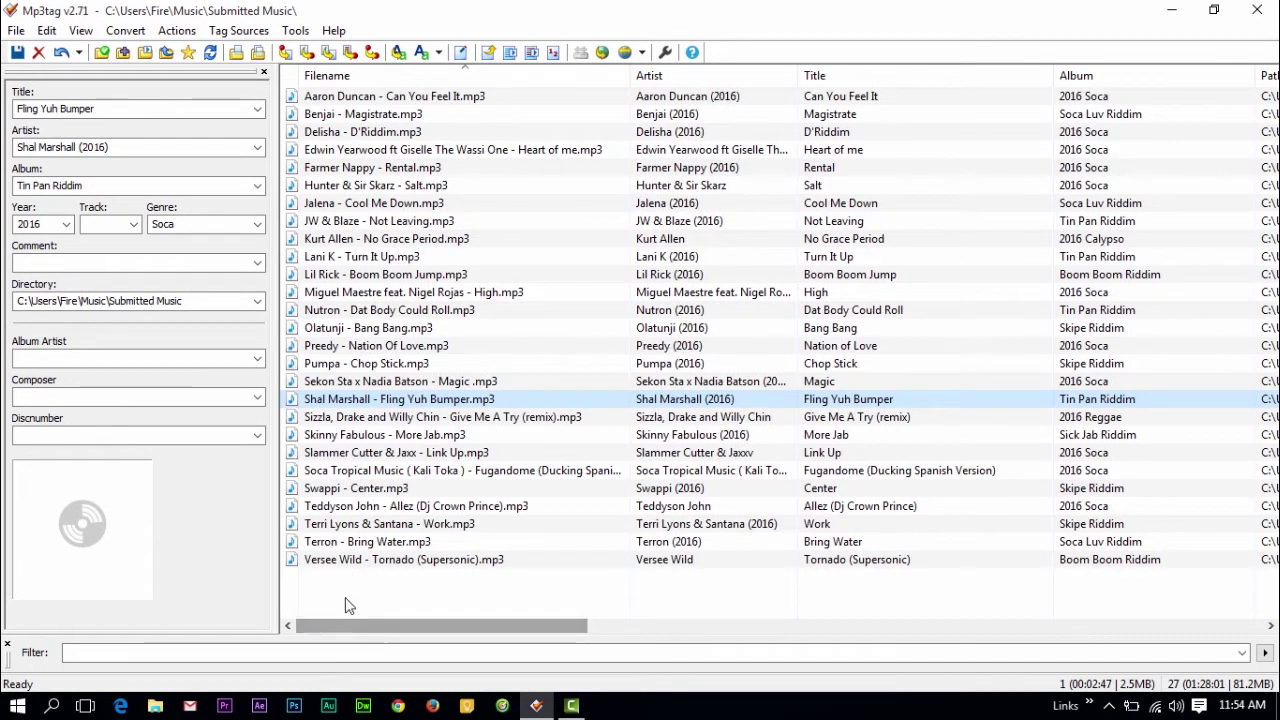
# Step: Review the online tag sources offered for the track High, including the Amazon cover art sources, without choosing one
pyautogui.click(423, 294)
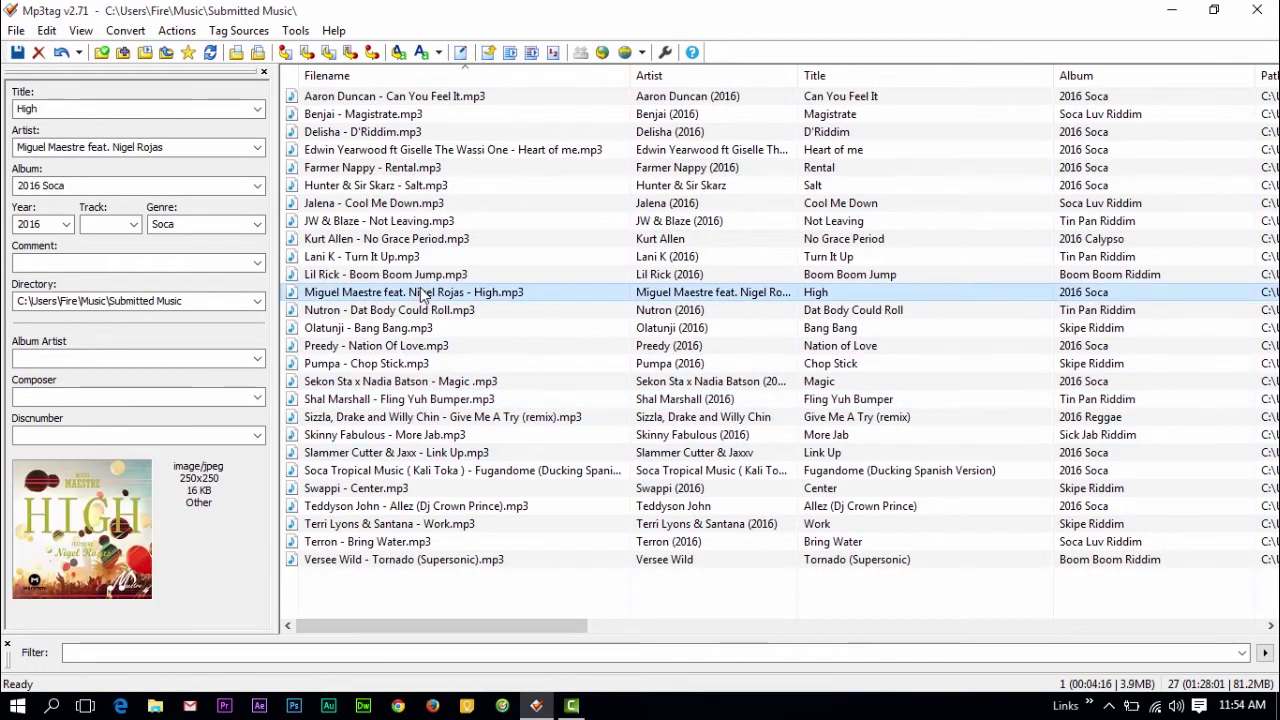
pyautogui.click(643, 54)
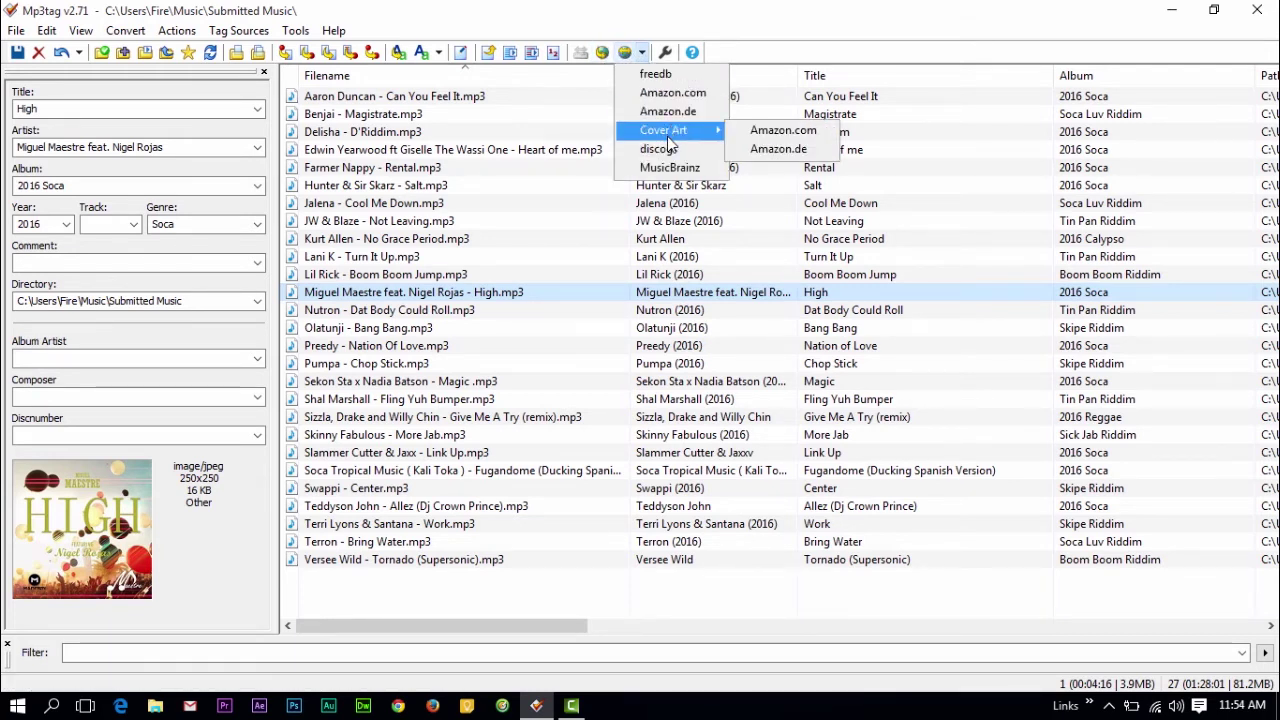
pyautogui.moveTo(679, 135)
pyautogui.click(556, 274)
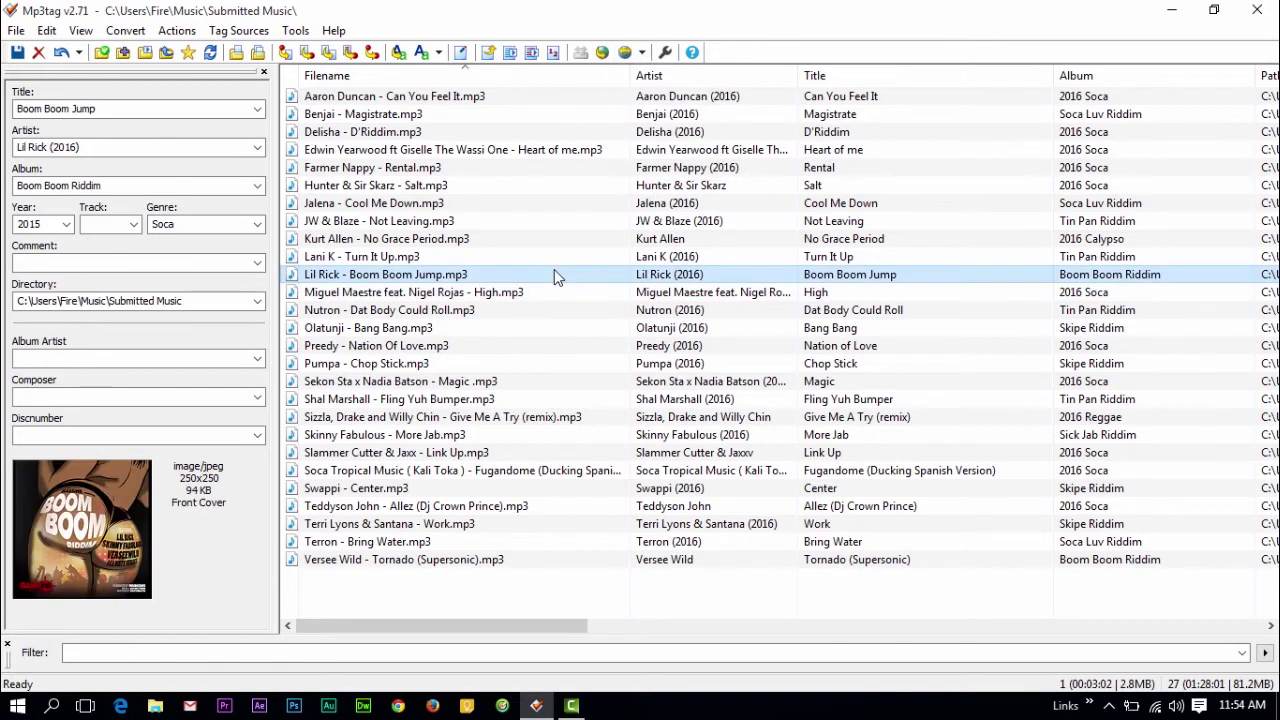
# Step: Compare the cover art of several tracks, including Bang Bang, More Jab, No Grace Period, Heart of me and High
pyautogui.click(530, 329)
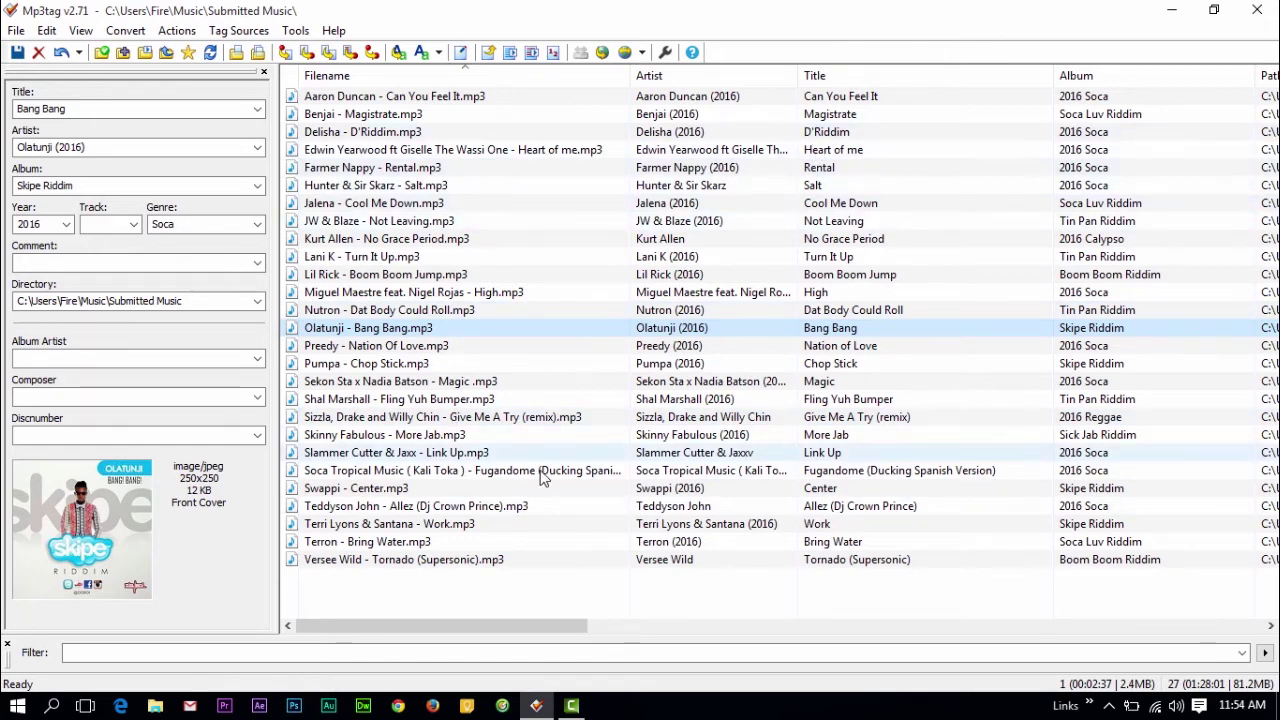
pyautogui.click(537, 436)
pyautogui.moveTo(431, 619); pyautogui.dragTo(361, 630)
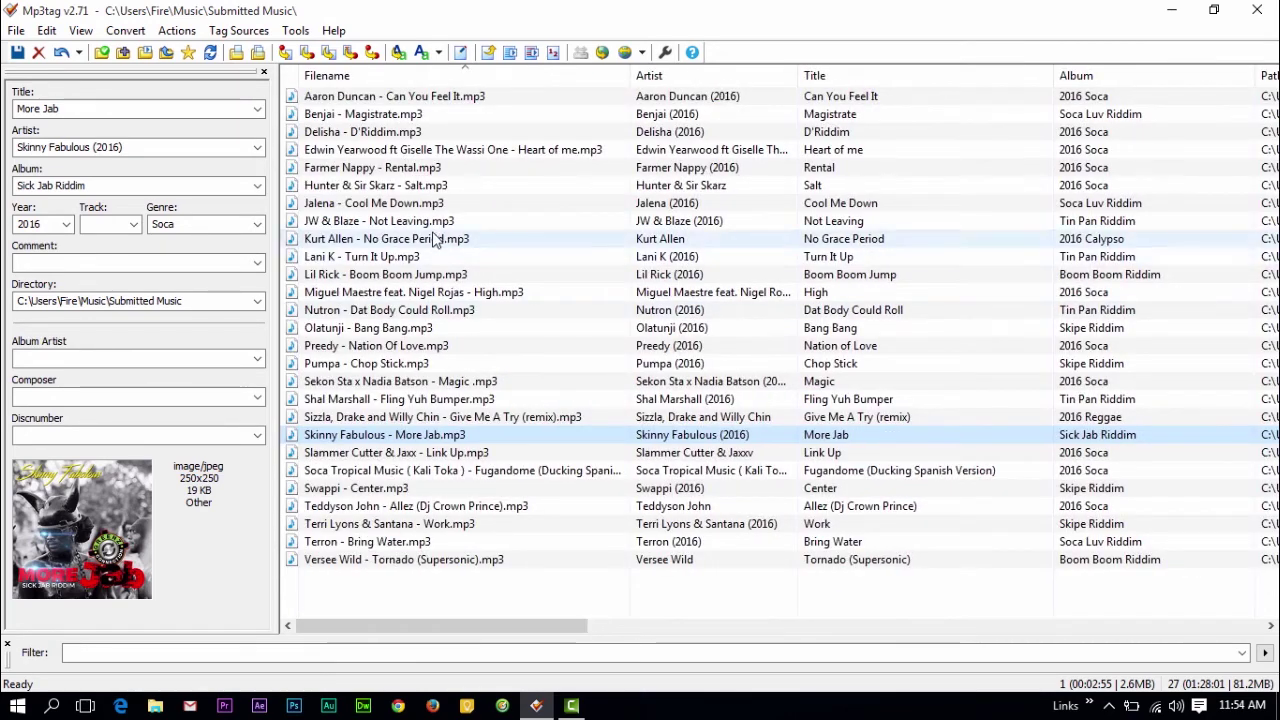
pyautogui.click(433, 238)
pyautogui.click(420, 150)
pyautogui.click(420, 292)
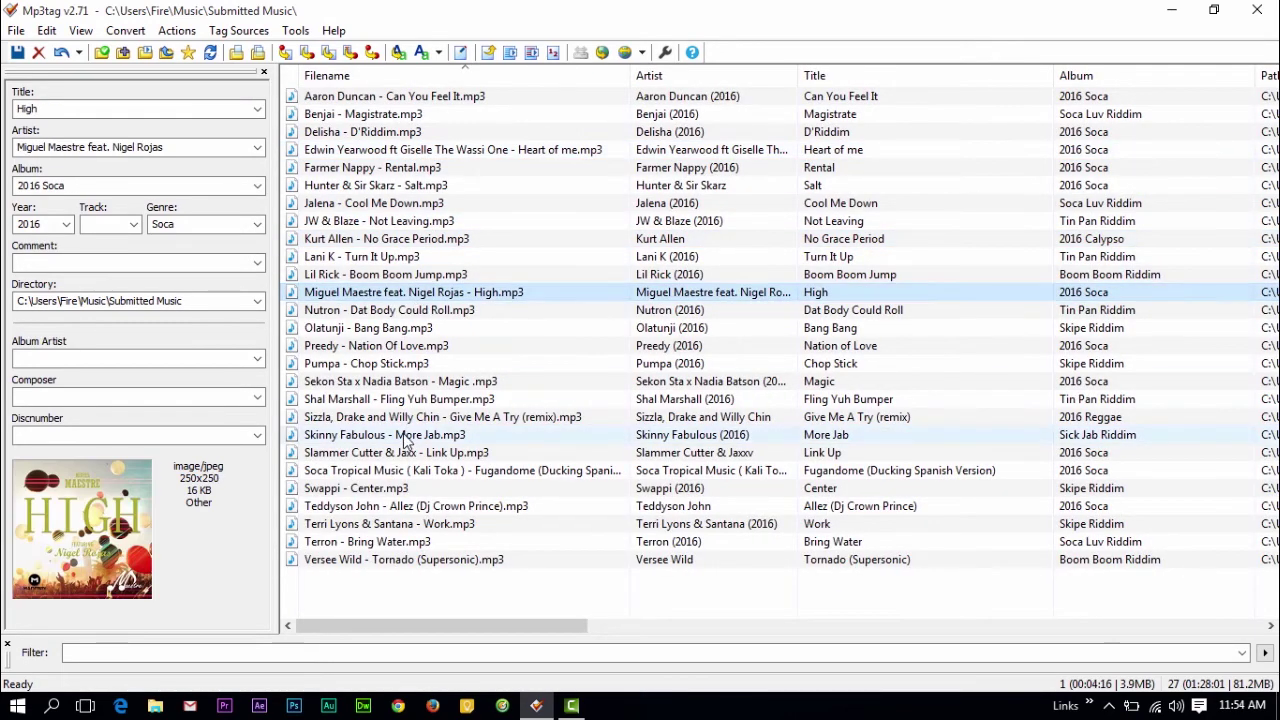
pyautogui.click(405, 437)
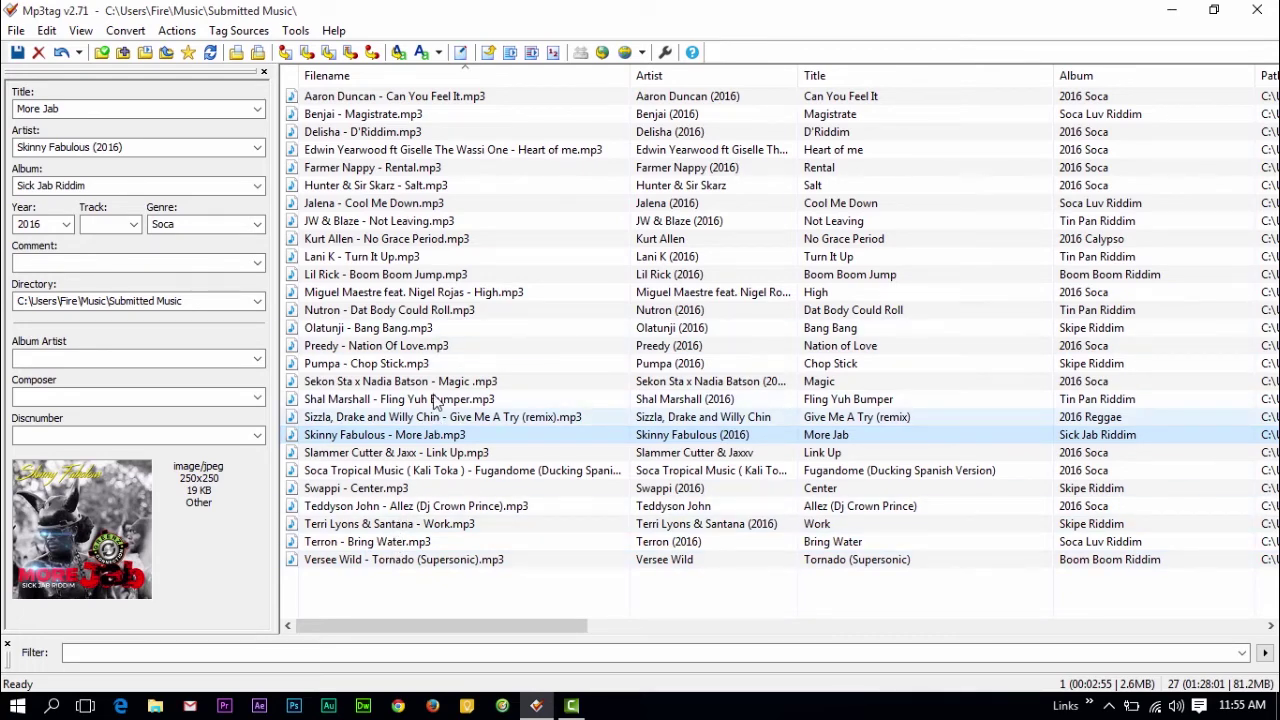
# Step: Review the Year to Frequency columns, and check the cover art of Dat Body Could Roll, Turn It Up, No Grace Period and Nation Of Love
pyautogui.moveTo(531, 630); pyautogui.dragTo(1124, 655)
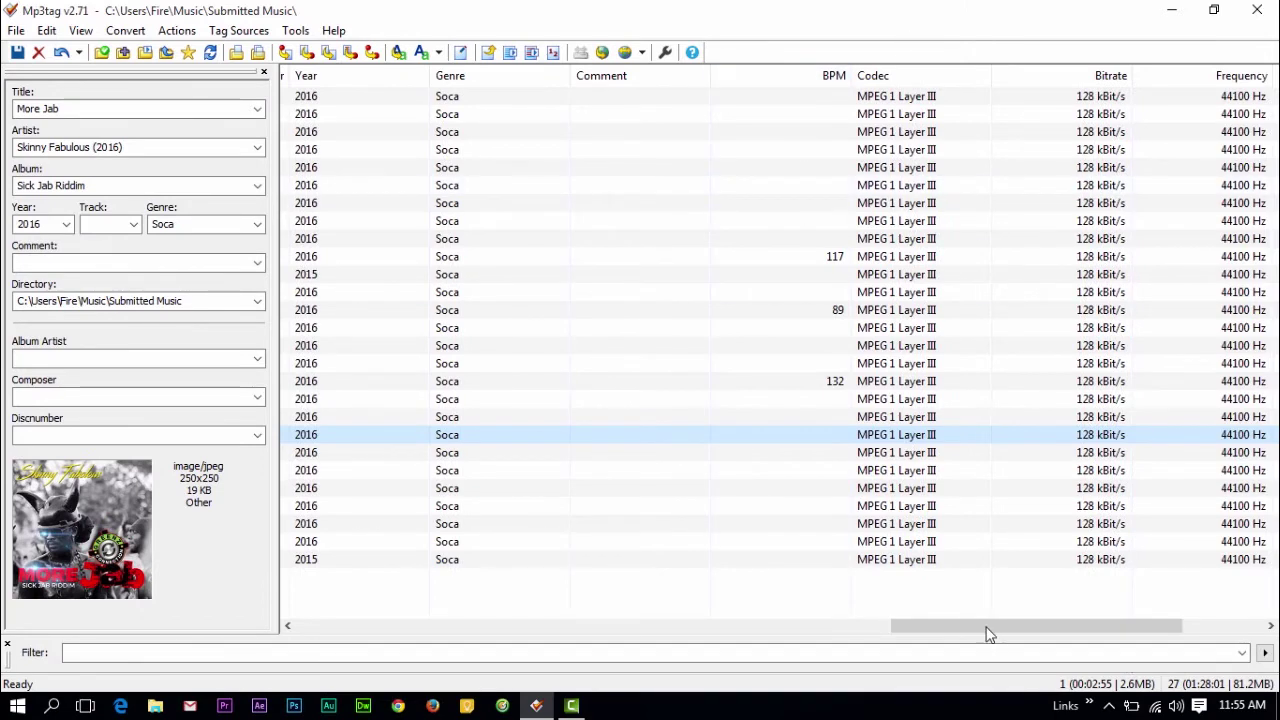
pyautogui.moveTo(987, 634); pyautogui.dragTo(266, 625)
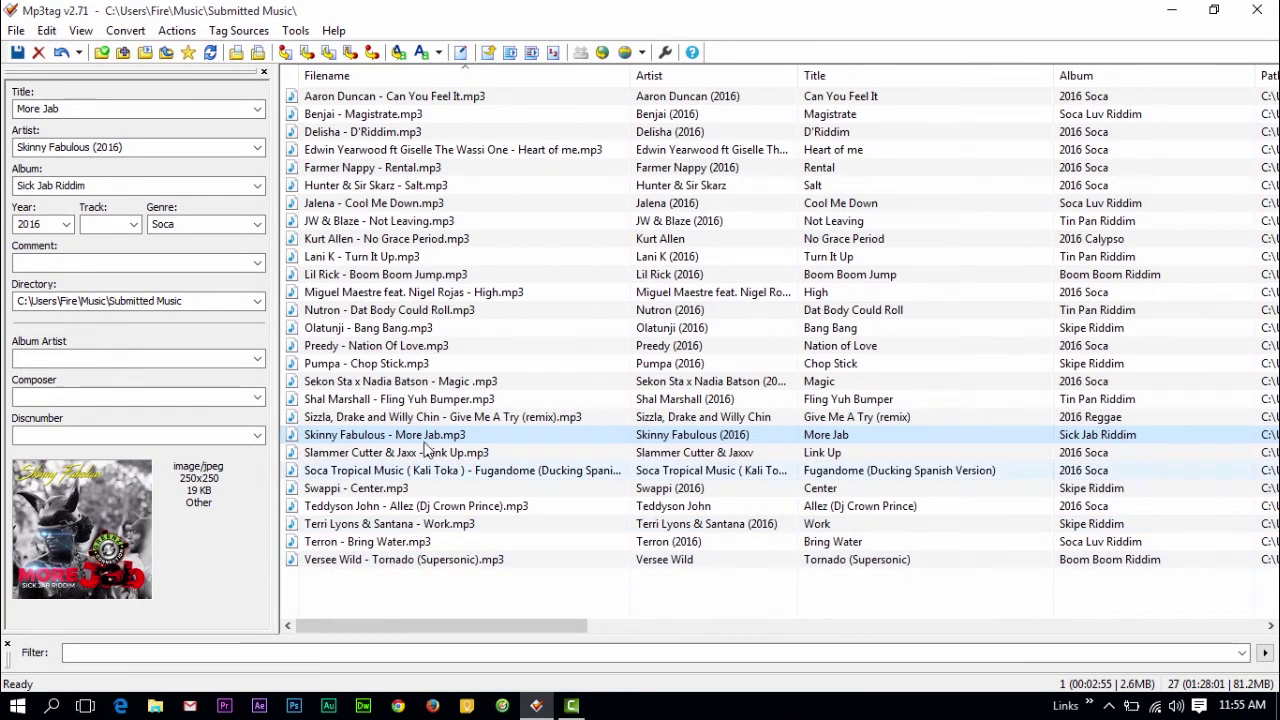
pyautogui.click(449, 312)
pyautogui.click(446, 258)
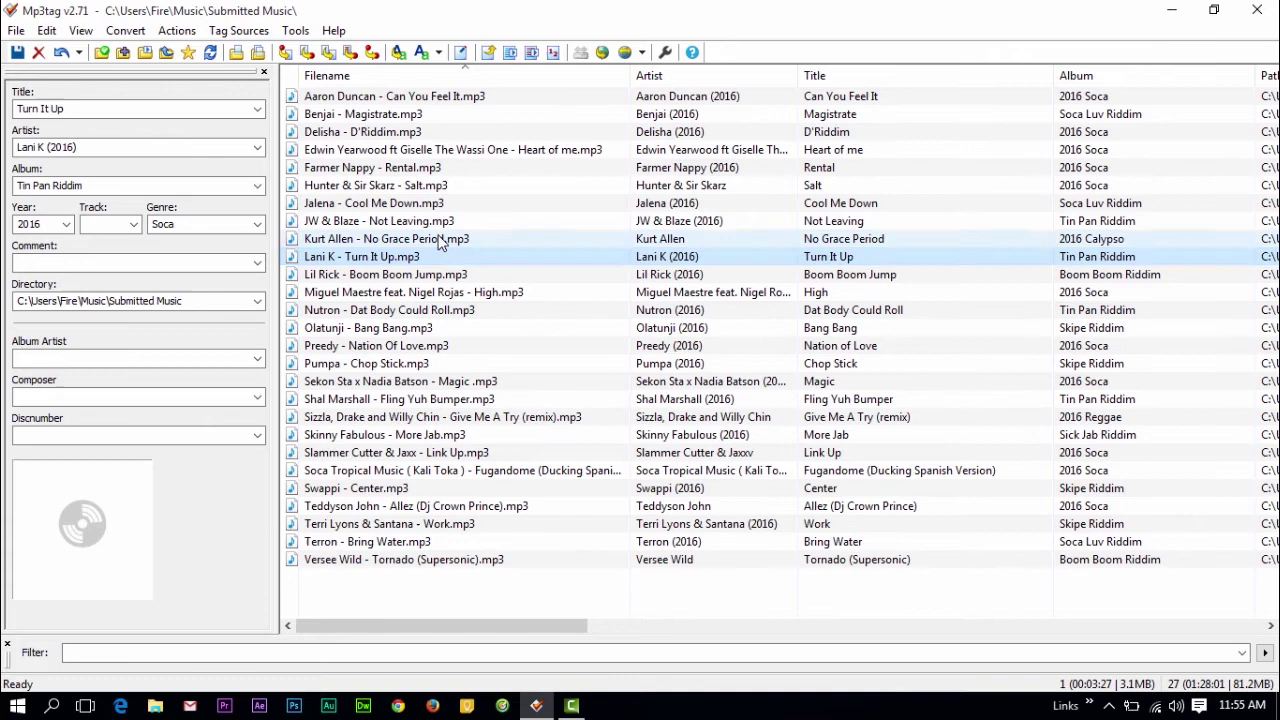
pyautogui.click(440, 240)
pyautogui.click(480, 345)
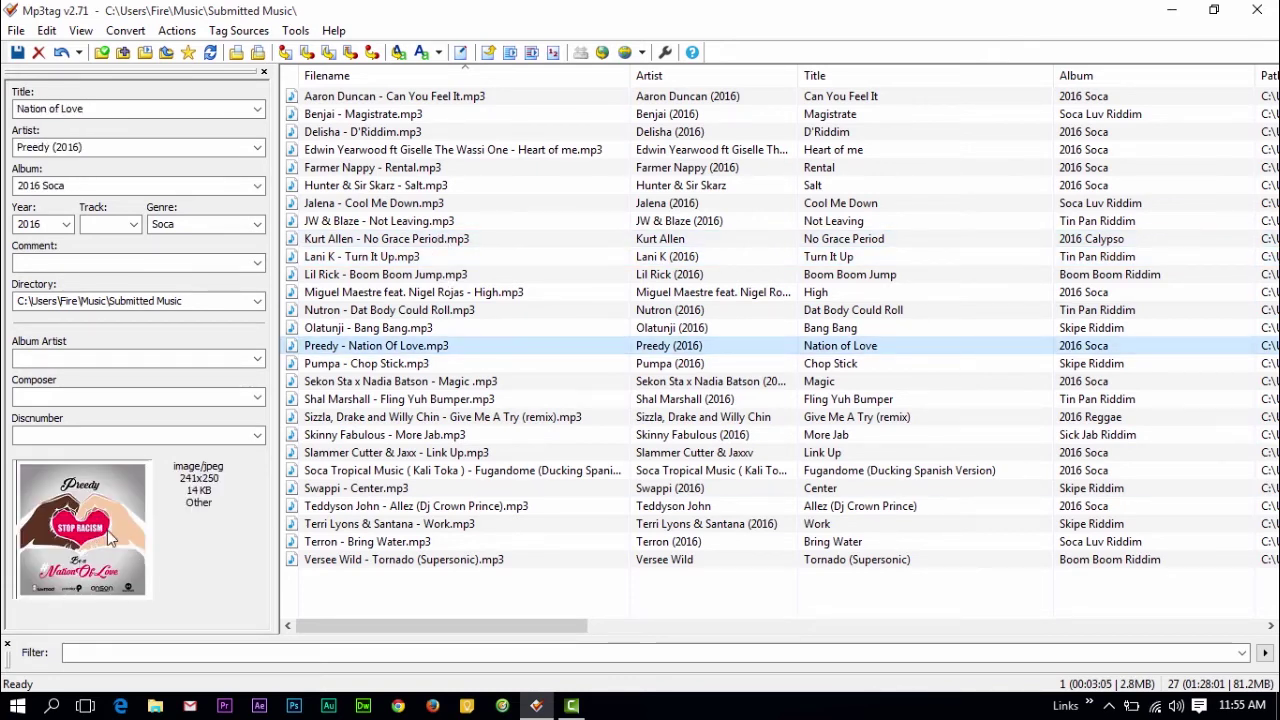
# Step: Check the cover art of Fling Yuh Bumper, Link Up, Center and Work, and view the cover options for Work without changing anything
pyautogui.click(385, 401)
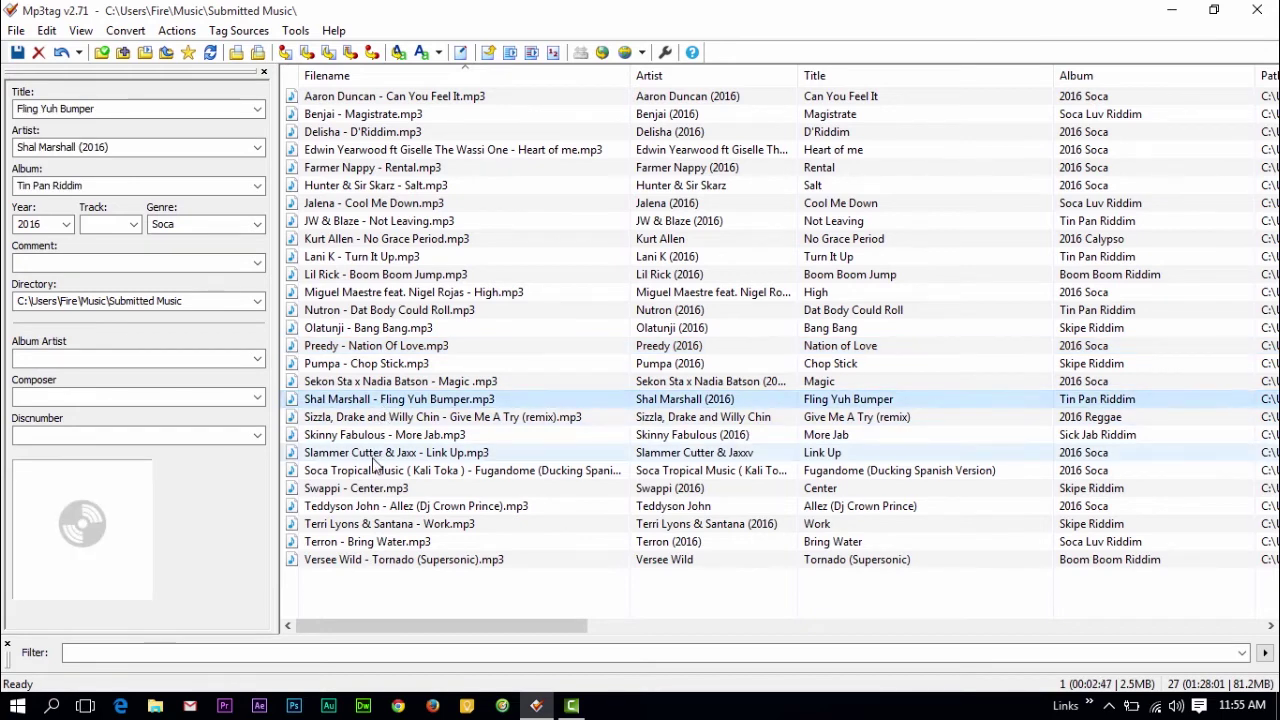
pyautogui.click(376, 452)
pyautogui.click(368, 490)
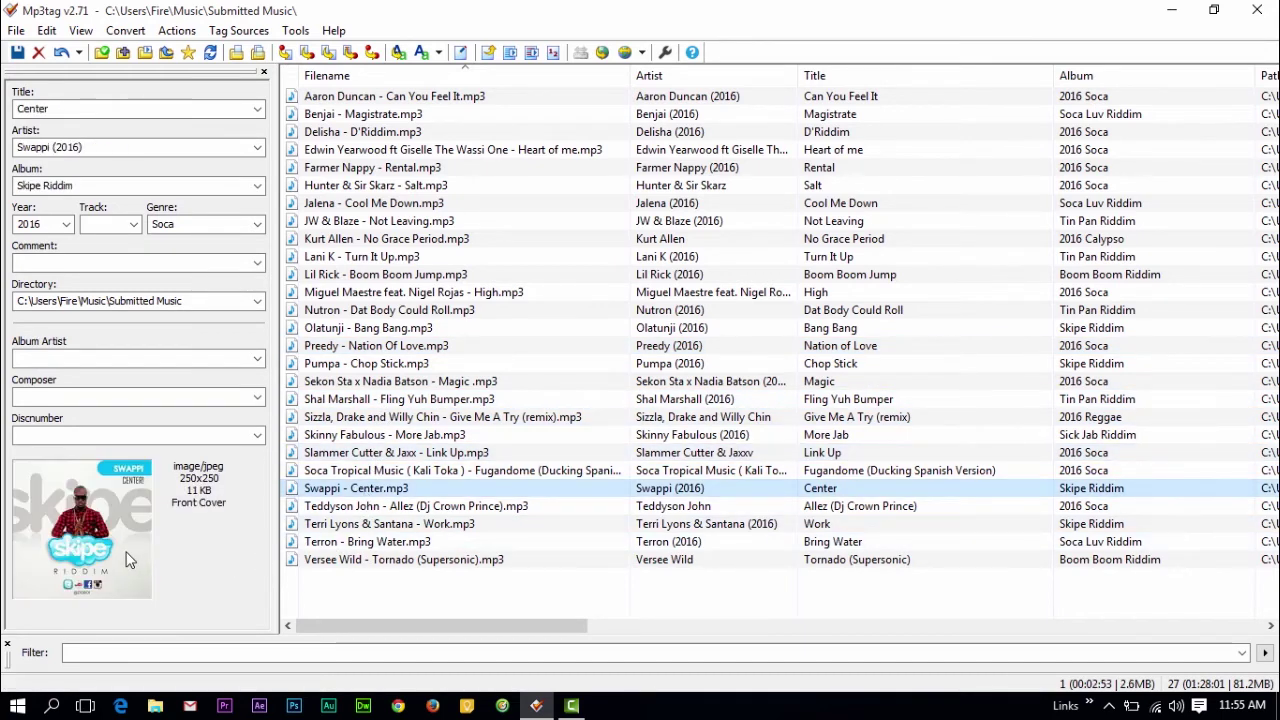
pyautogui.click(337, 524)
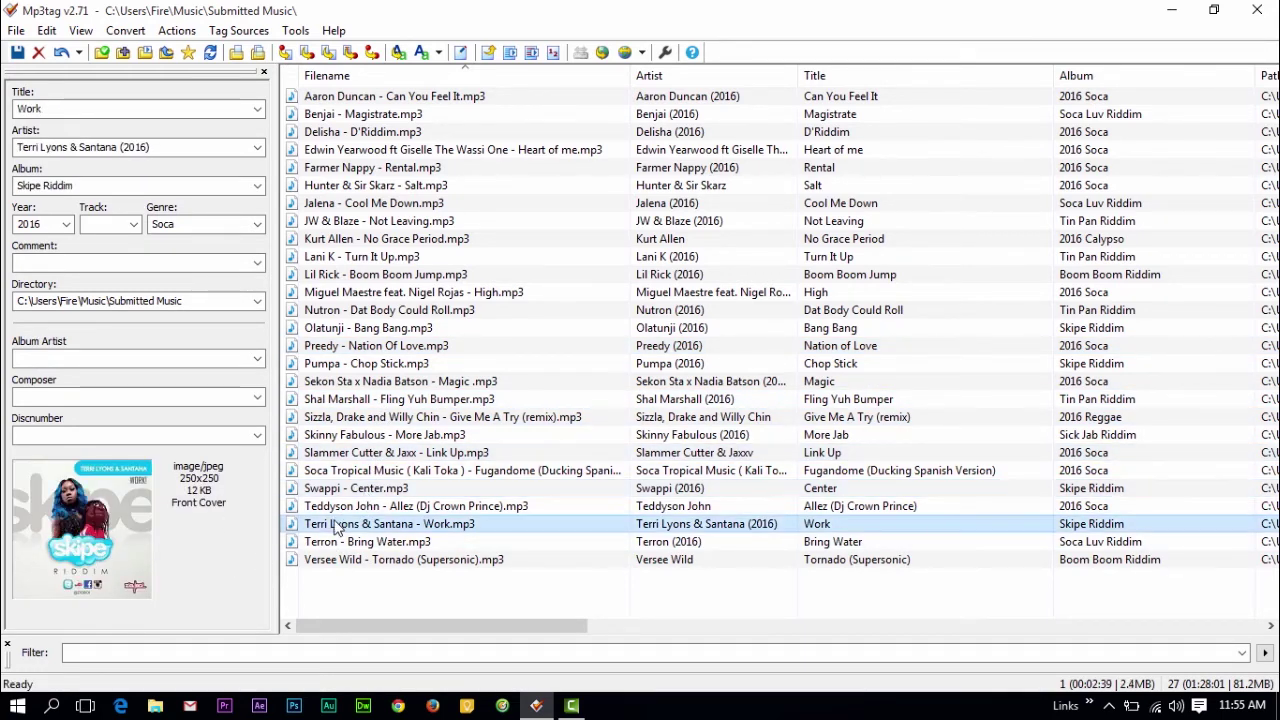
pyautogui.rightClick(97, 565)
pyautogui.click(82, 530)
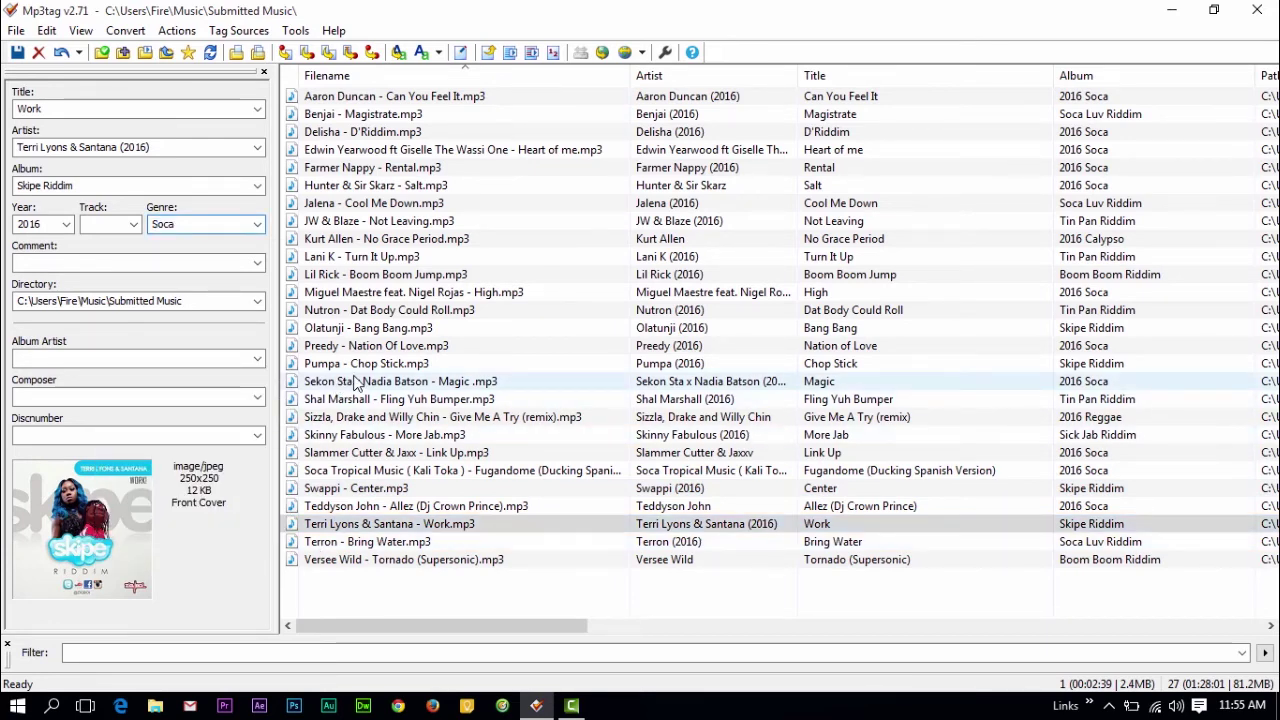
# Step: Inspect the cover art of the track Magic, and view its cover options without changing anything
pyautogui.click(400, 381)
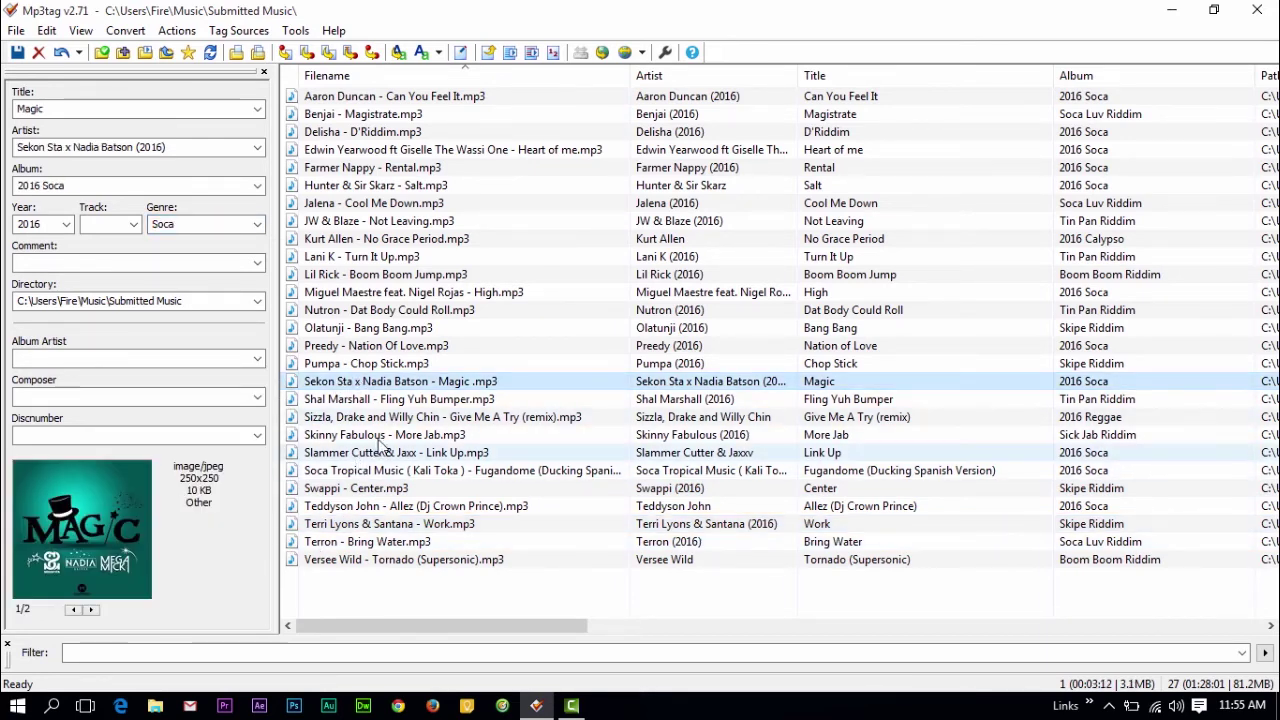
pyautogui.press('Tab')
pyautogui.rightClick(101, 530)
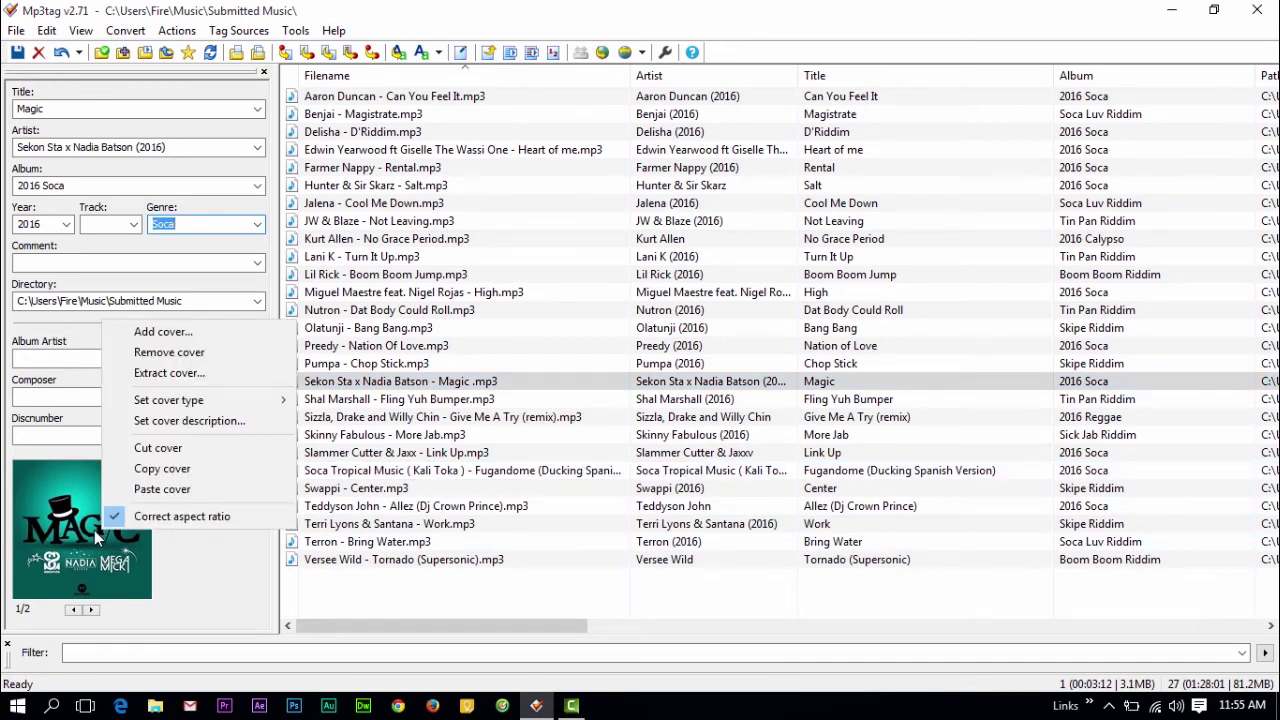
pyautogui.click(72, 563)
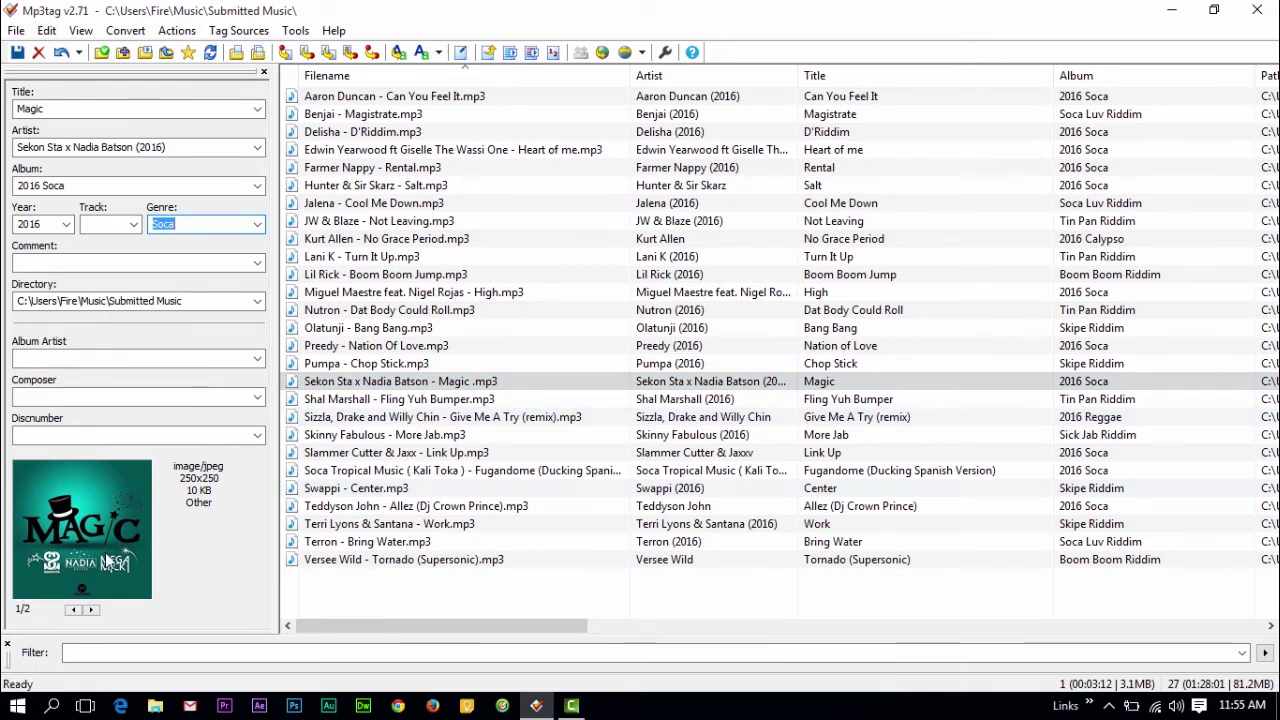
# Step: Check which of the tracks High, Not Leaving, Cool Me Down and D'Riddim have cover art
pyautogui.click(363, 292)
pyautogui.click(365, 221)
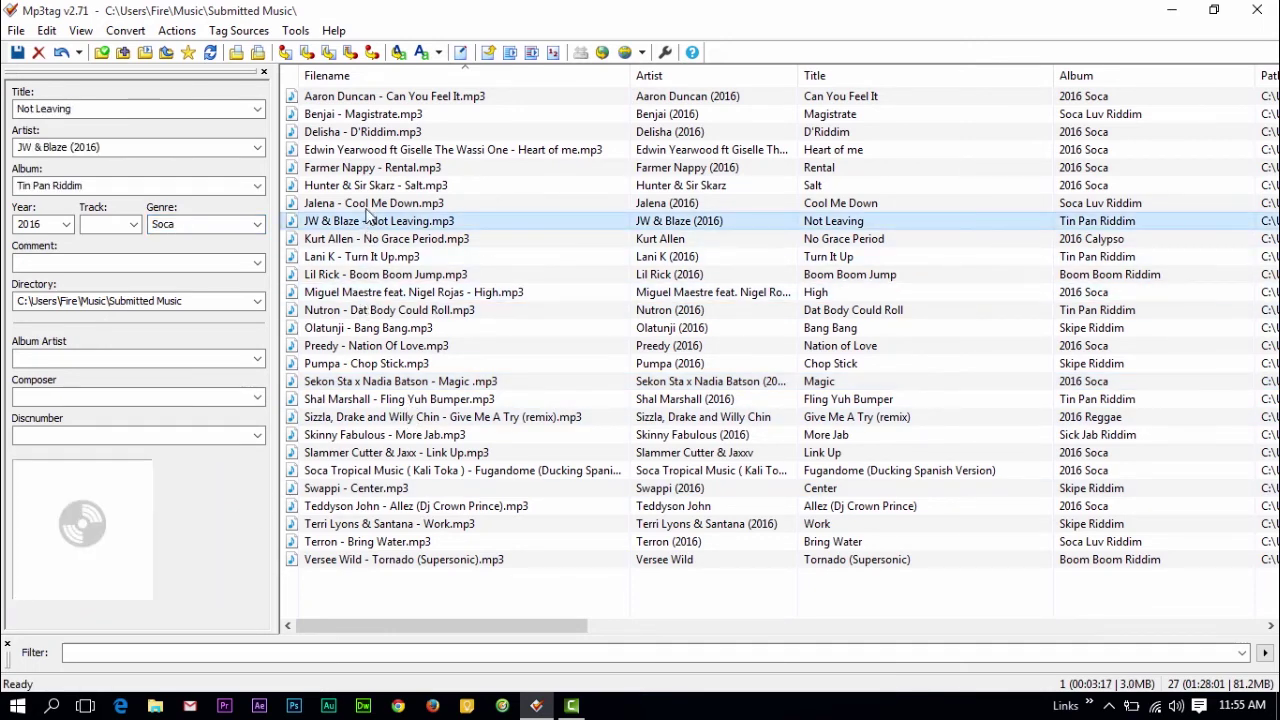
pyautogui.click(366, 203)
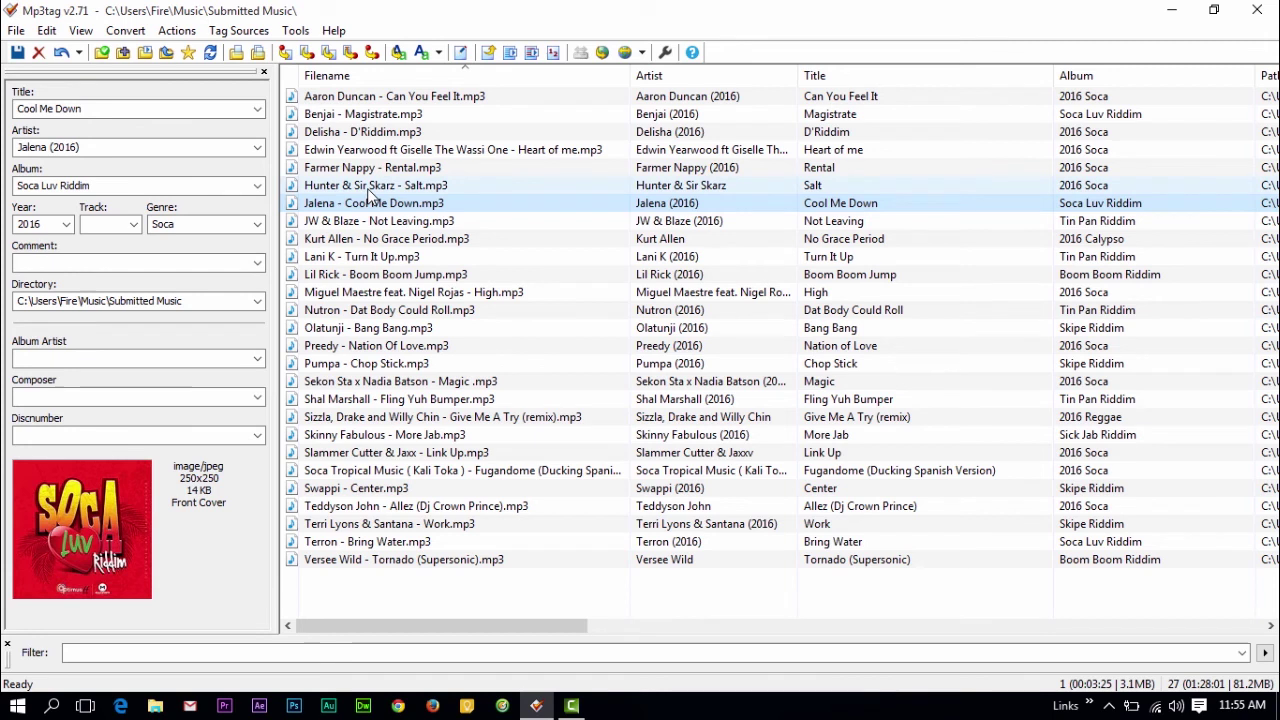
pyautogui.click(398, 132)
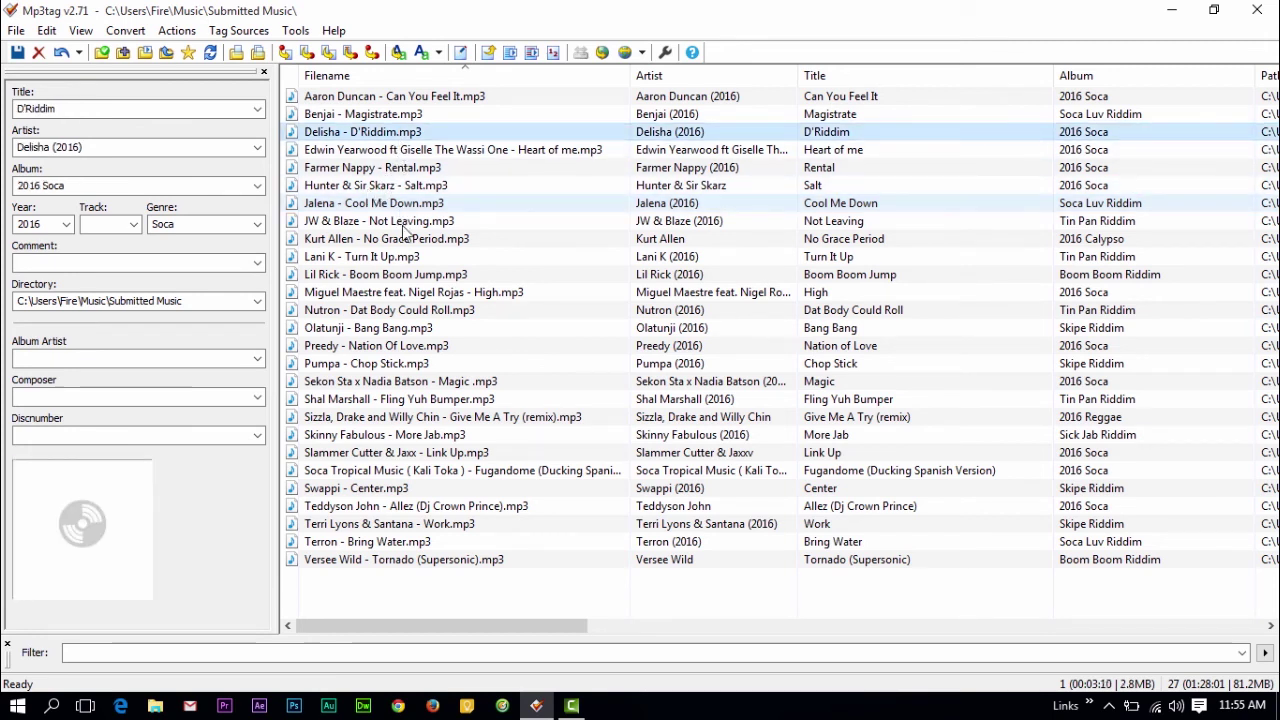